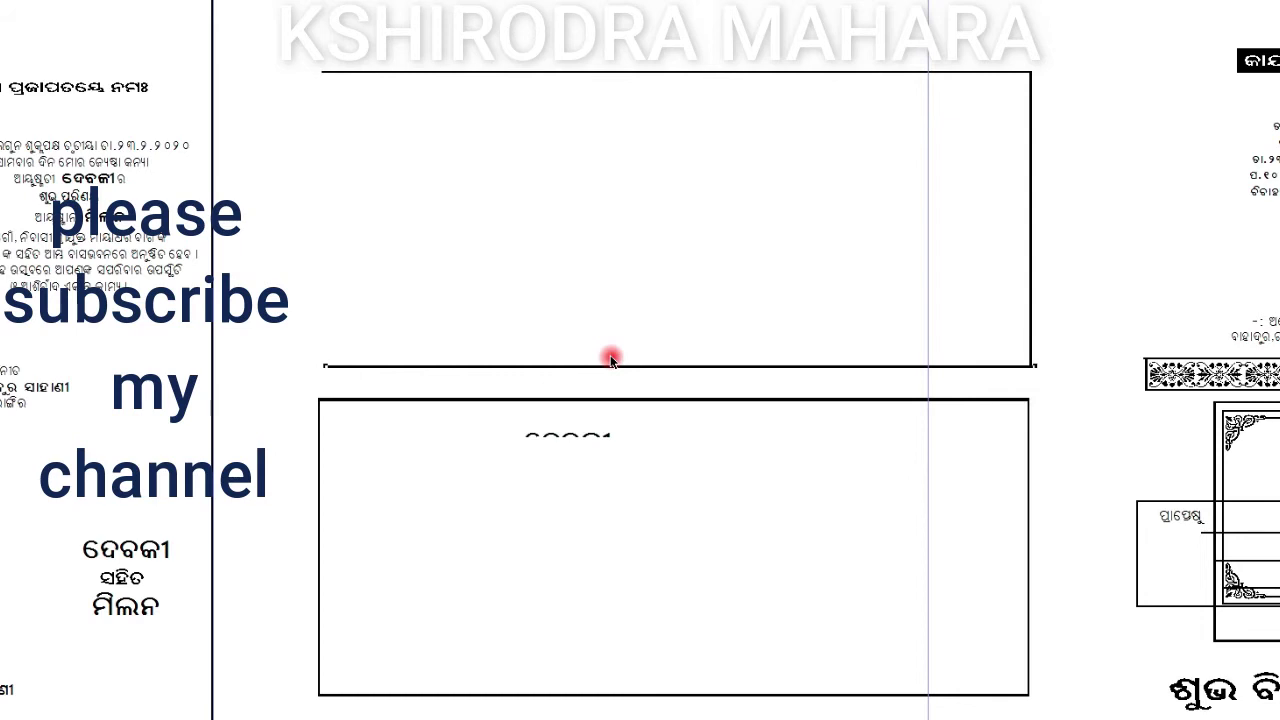
# - Fit the dancer artwork frame into the top card's left corner and move the Odia heading in
pyautogui.moveTo(371, 286); pyautogui.dragTo(446, 327)
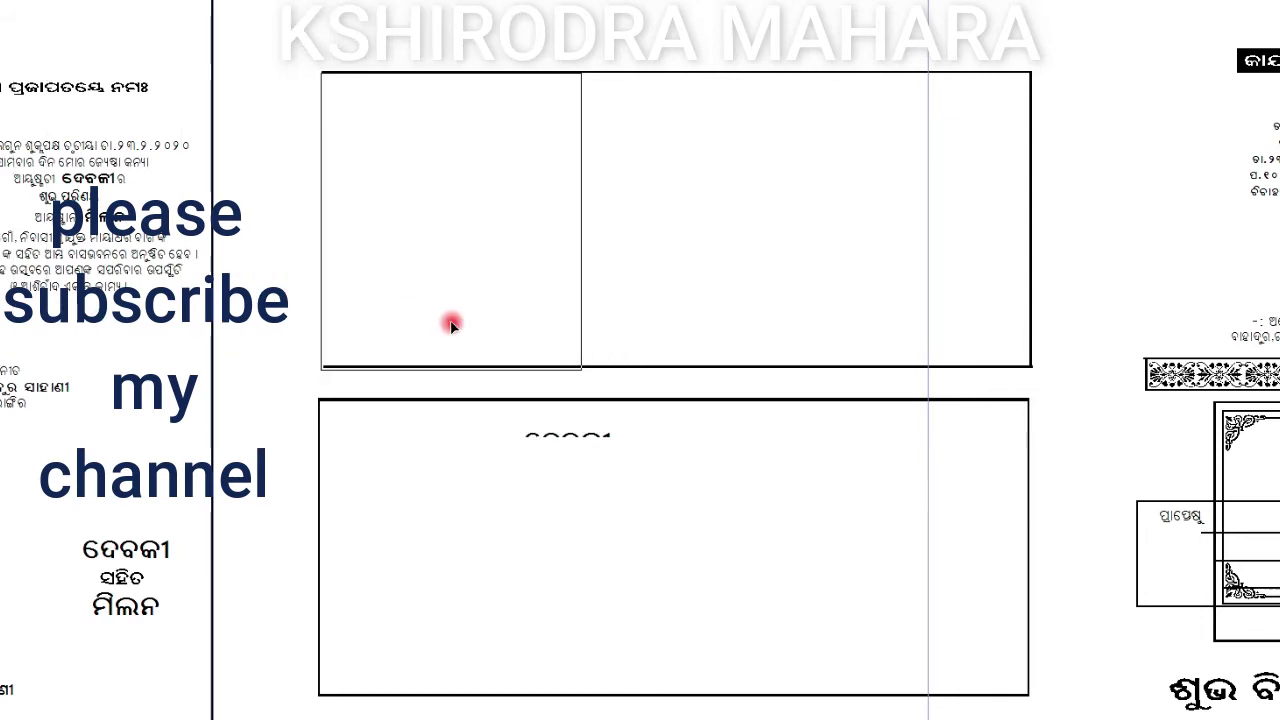
pyautogui.moveTo(446, 327); pyautogui.dragTo(451, 318)
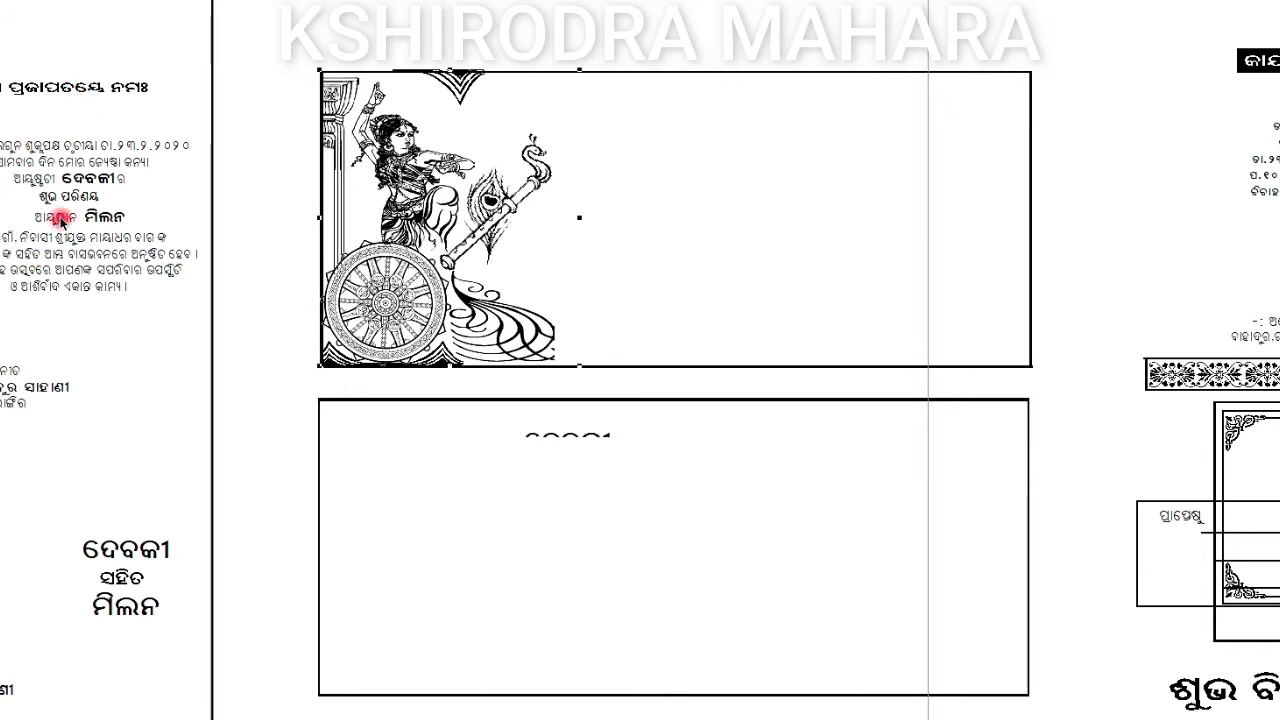
pyautogui.moveTo(16, 80); pyautogui.dragTo(617, 90)
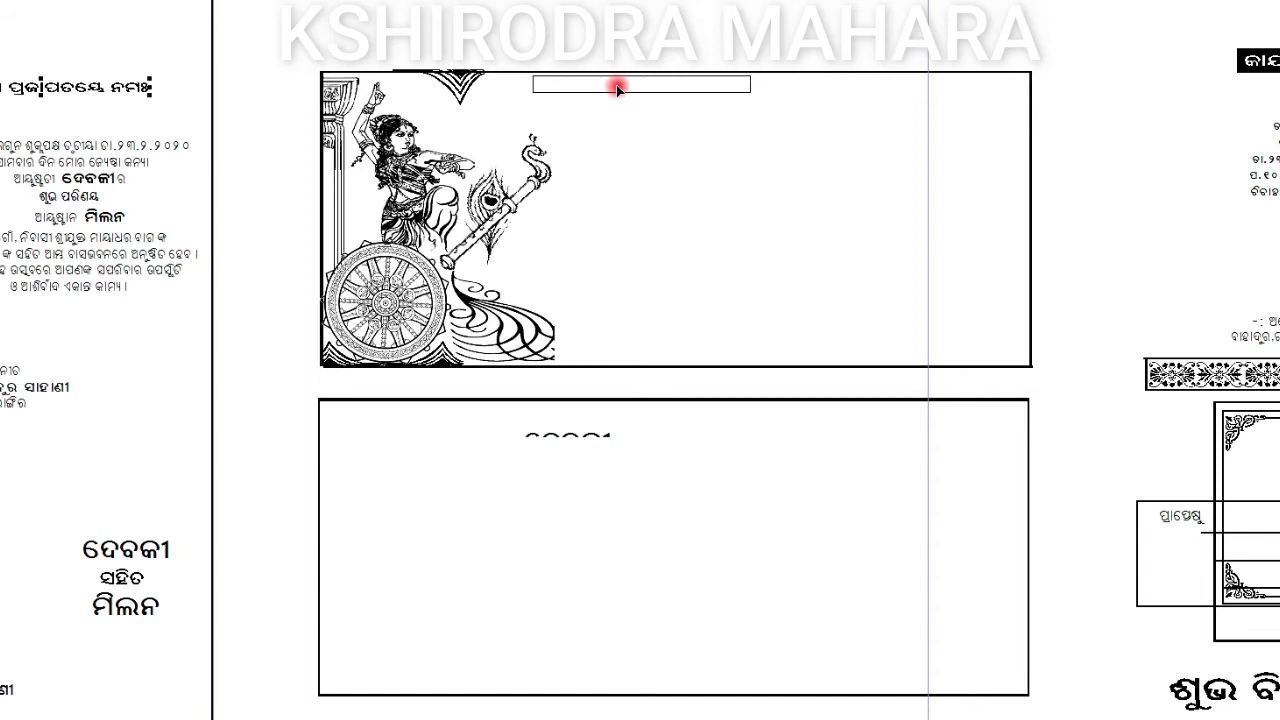
# - Place the invitation text block beside the dancer in the top card, nudged up and left
pyautogui.moveTo(66, 150); pyautogui.dragTo(648, 160)
pyautogui.press('Up')
pyautogui.press('Up')
pyautogui.press('Up')
pyautogui.press('Up')
pyautogui.press('Up')
pyautogui.press('Up')
pyautogui.press('Up')
pyautogui.press('Up')
pyautogui.press('Up')
pyautogui.press('Up')
pyautogui.press('Up')
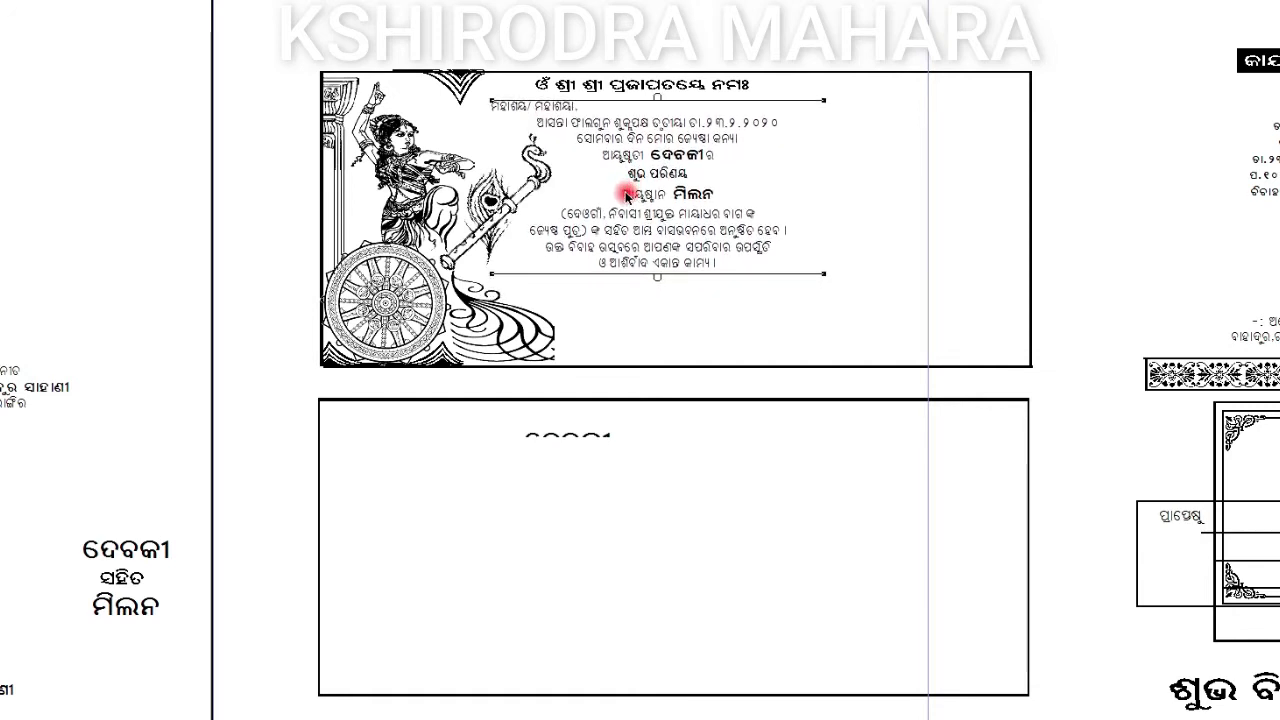
pyautogui.press('Left')
pyautogui.press('Left')
pyautogui.press('Left')
pyautogui.press('Left')
pyautogui.press('Left')
pyautogui.press('Left')
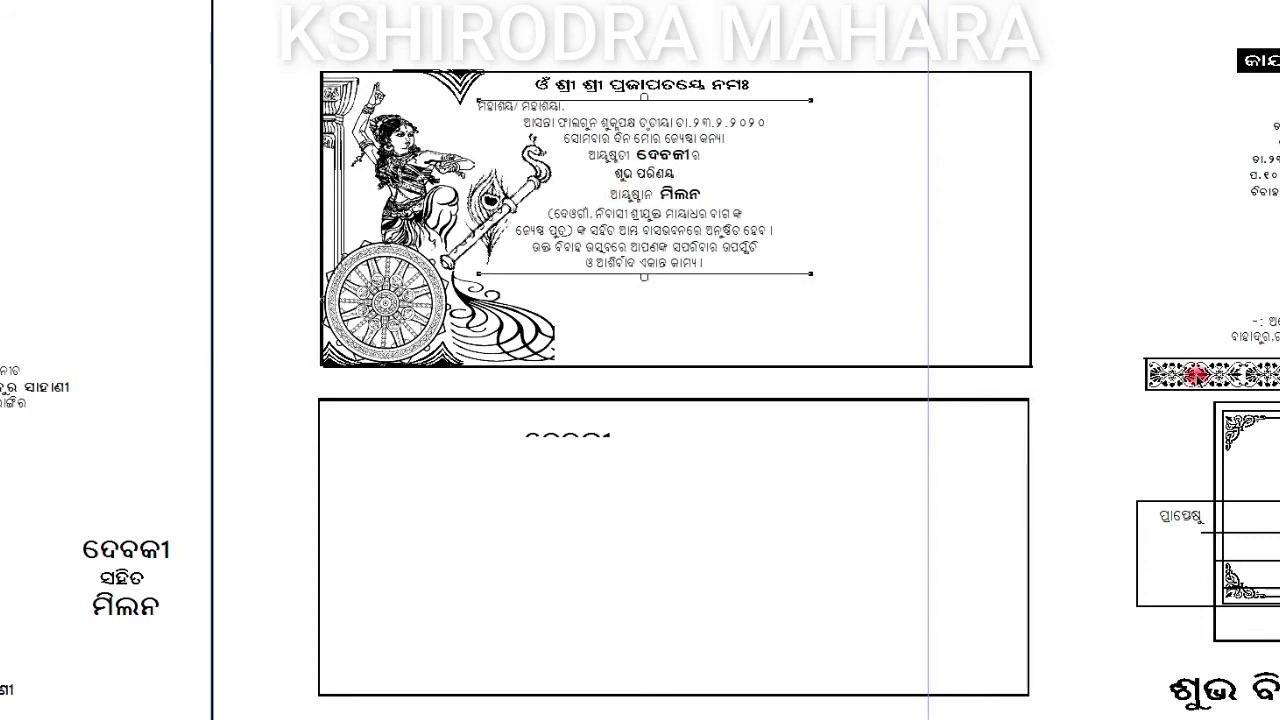
# - Lay the ornament strip along the top card's bottom and add the ornamental frame with its କାର୍ଯ୍ୟକ୍ରମ heading
pyautogui.moveTo(1205, 375); pyautogui.dragTo(615, 353)
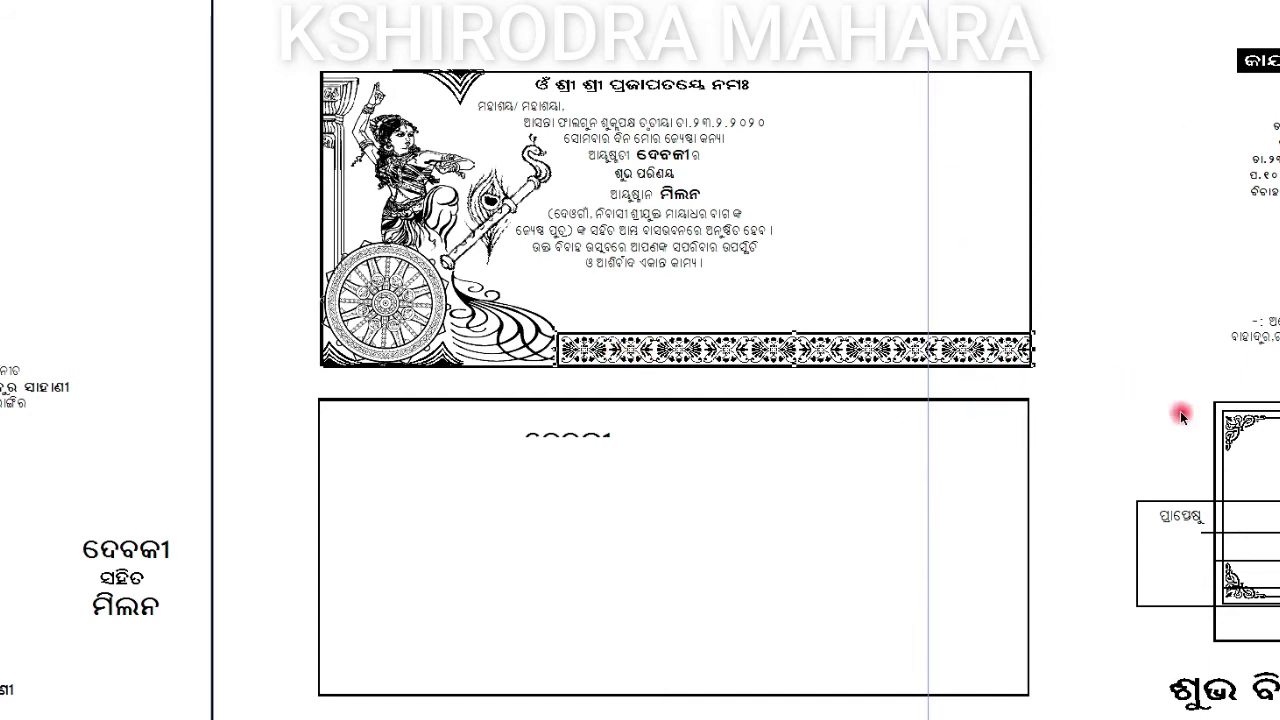
pyautogui.moveTo(1248, 413); pyautogui.dragTo(845, 91)
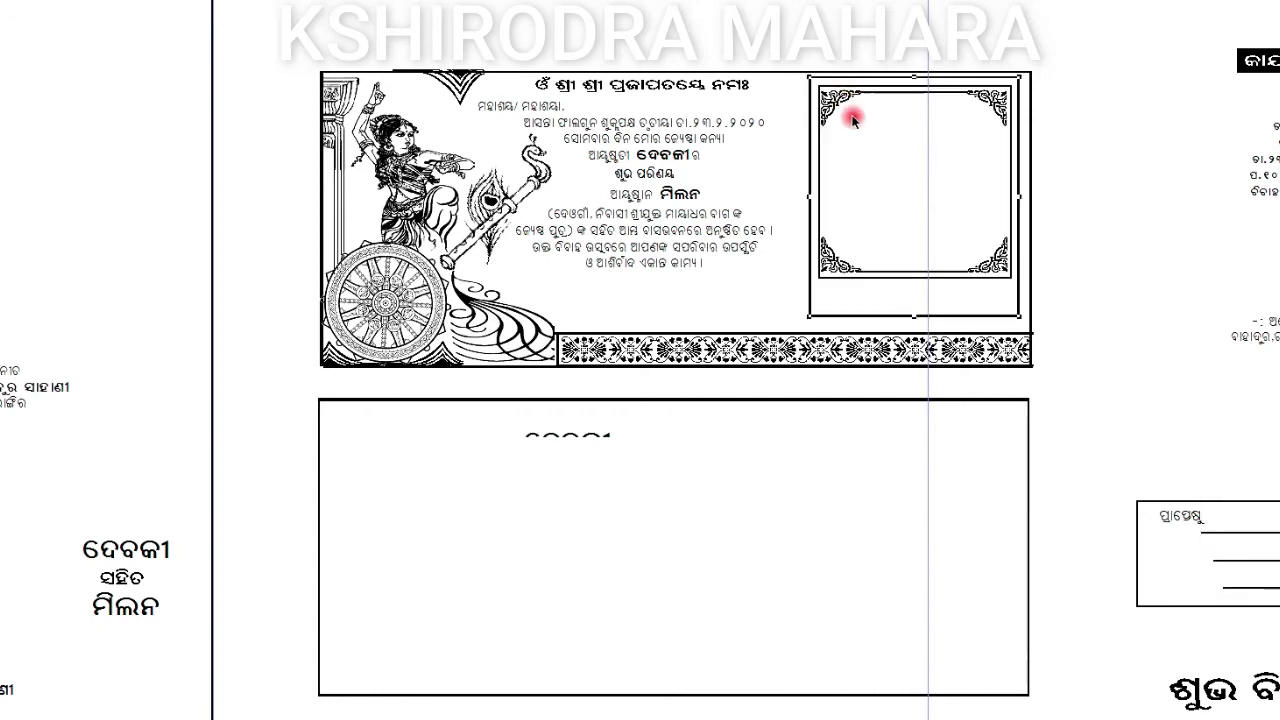
pyautogui.moveTo(1272, 67)
pyautogui.mouseDown()
pyautogui.moveTo(932, 145)
pyautogui.moveTo(912, 118)
pyautogui.mouseUp()
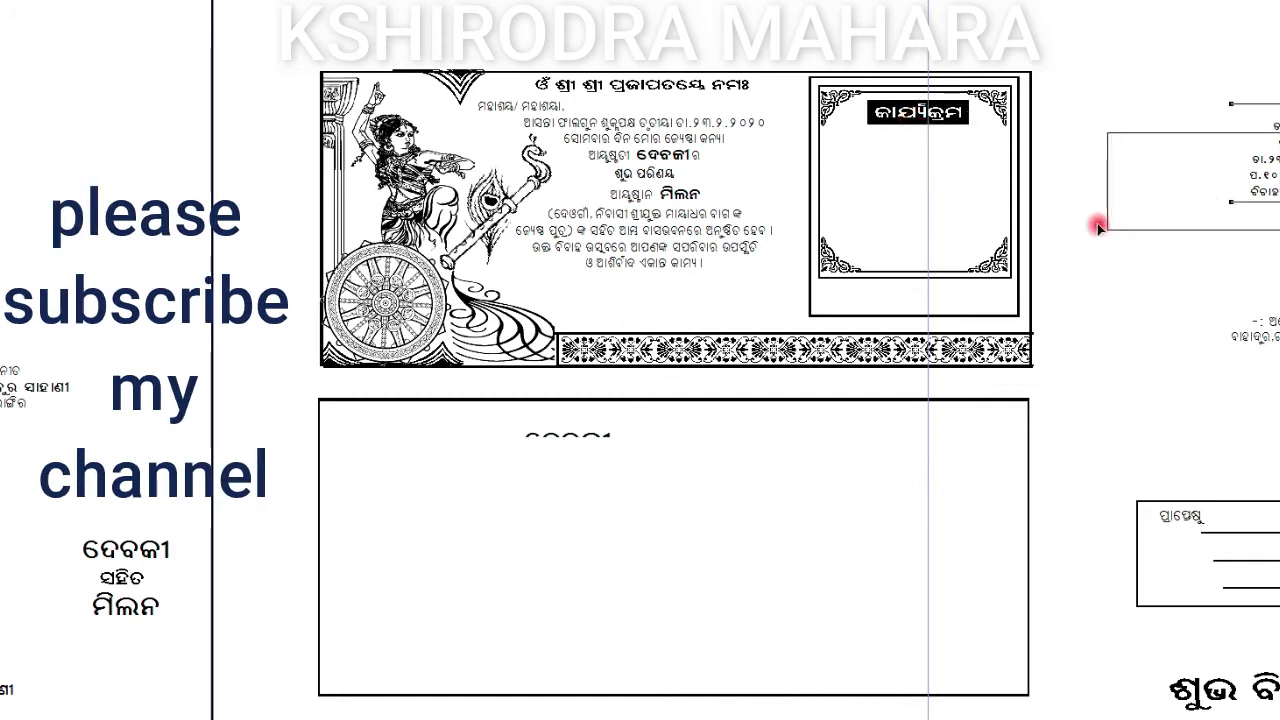
# - Fill the ornamental frame with the schedule text and add the closing line below it
pyautogui.moveTo(1207, 197)
pyautogui.mouseDown()
pyautogui.moveTo(906, 212)
pyautogui.moveTo(905, 200)
pyautogui.mouseUp()
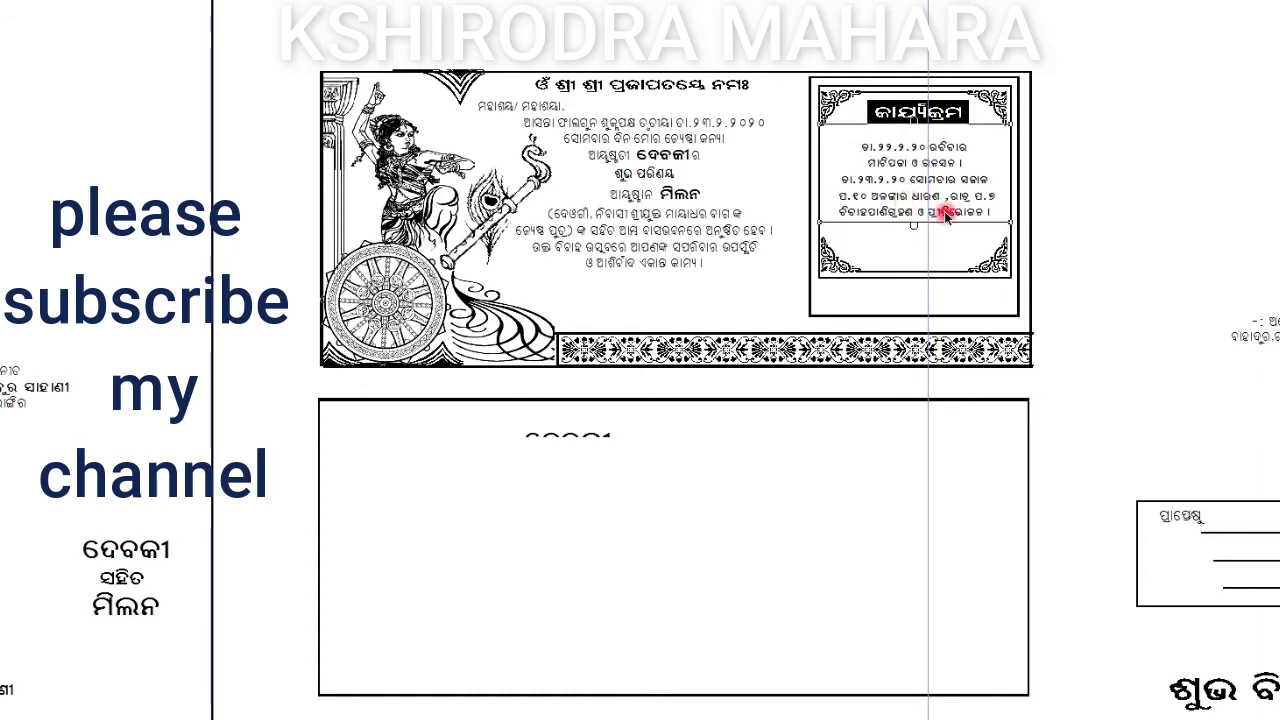
pyautogui.press('Tab')
pyautogui.moveTo(1245, 330)
pyautogui.mouseDown()
pyautogui.moveTo(894, 289)
pyautogui.moveTo(907, 288)
pyautogui.mouseUp()
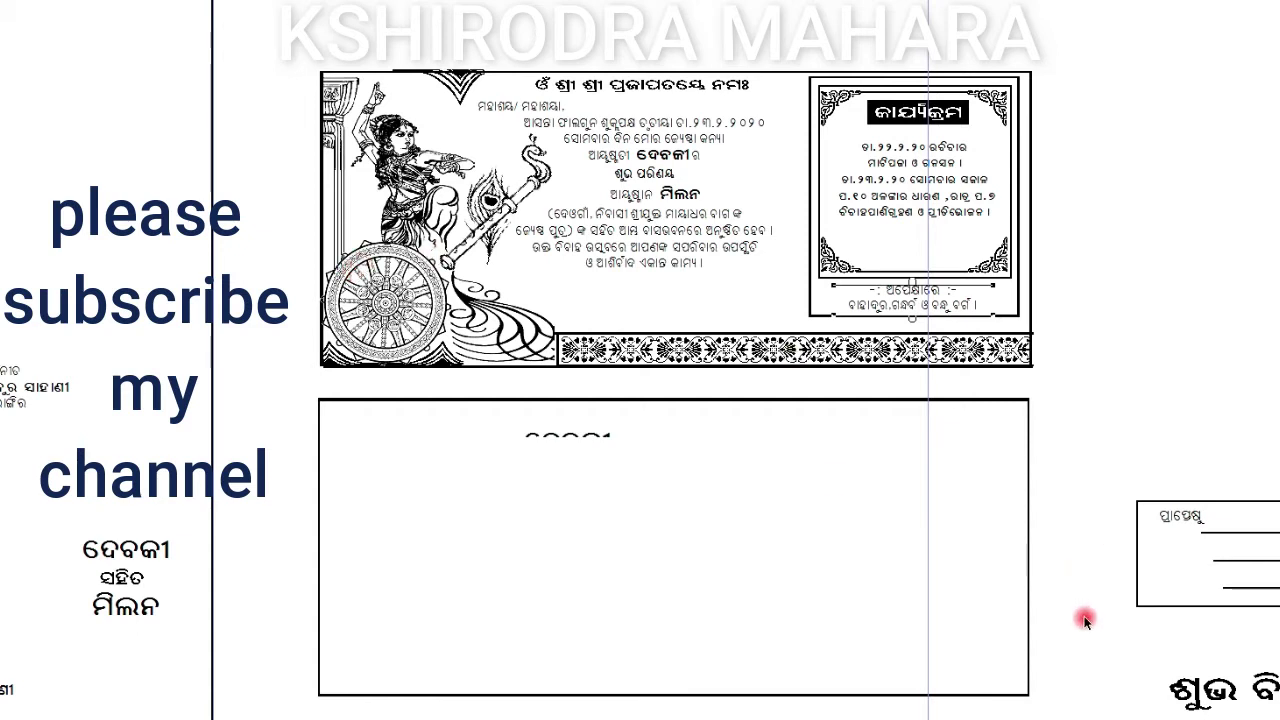
pyautogui.click(138, 559)
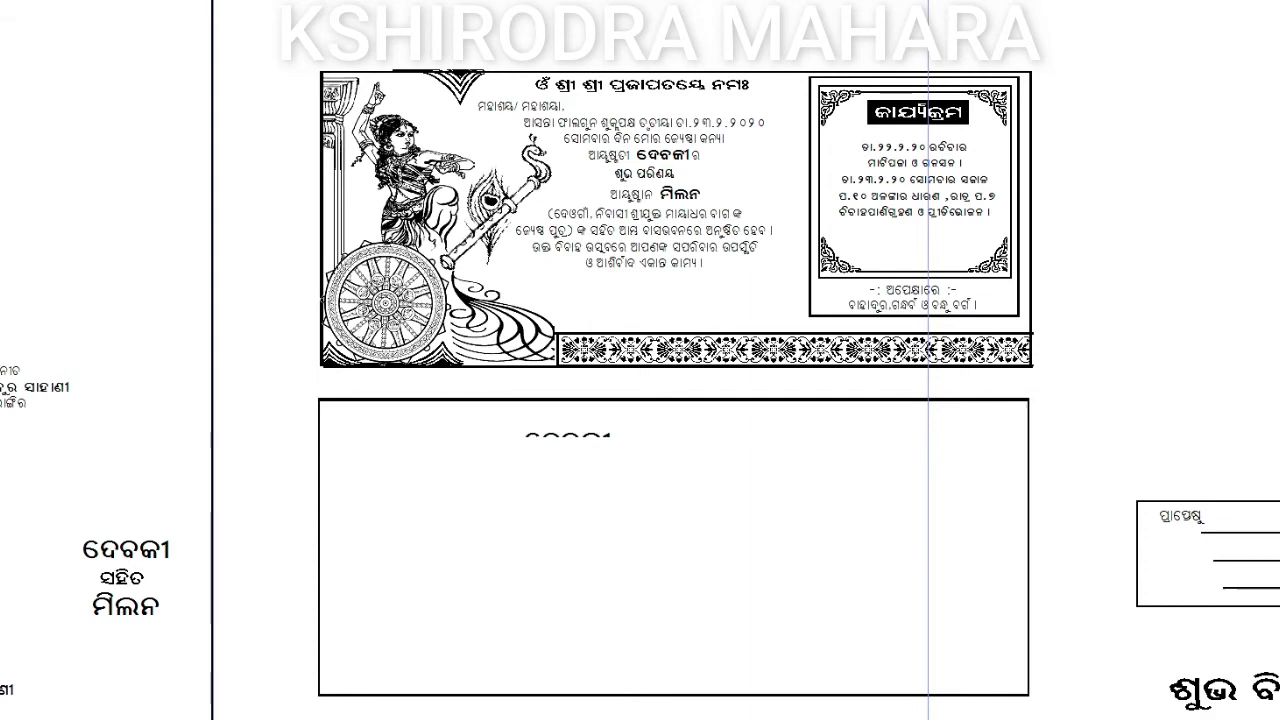
# - Paste the dancer artwork, ଦେବକୀ ସହିତ ମିଳନ and ଶୁଭ ବିବାହ onto the bottom card; add the inviter's block up top
pyautogui.moveTo(317, 480); pyautogui.dragTo(338, 443)
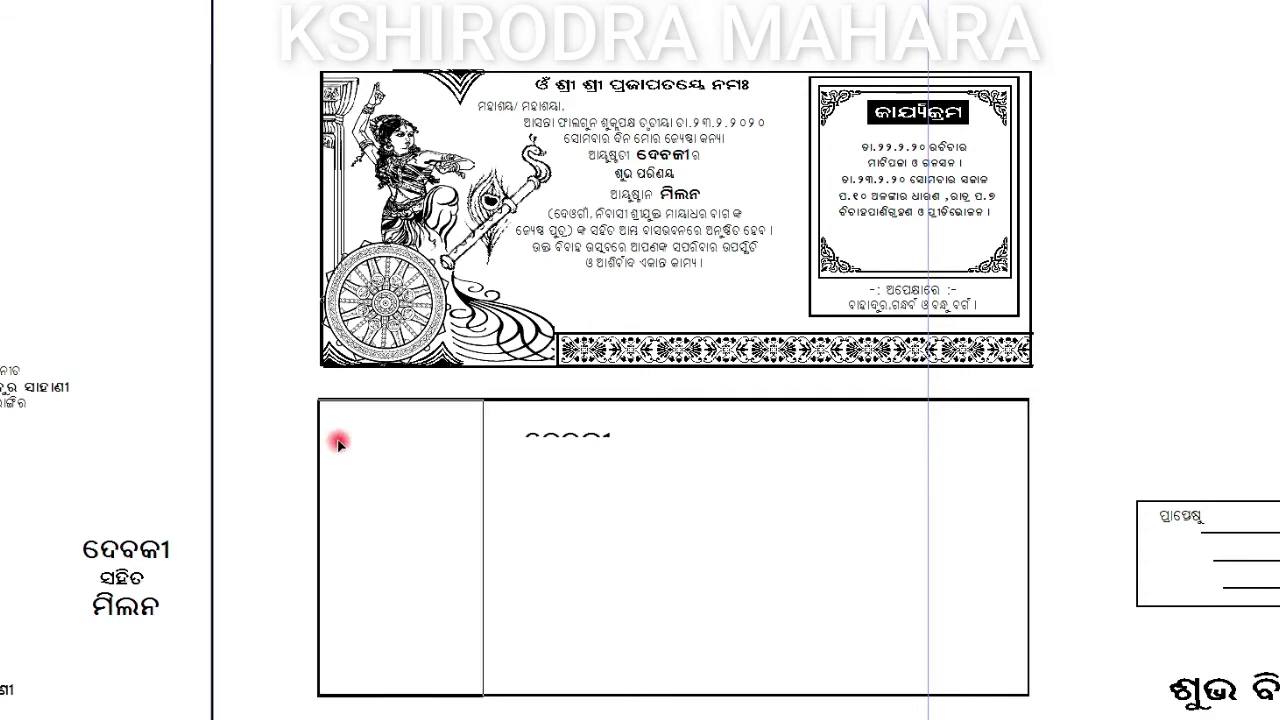
pyautogui.hotkey('ctrl', 'v')
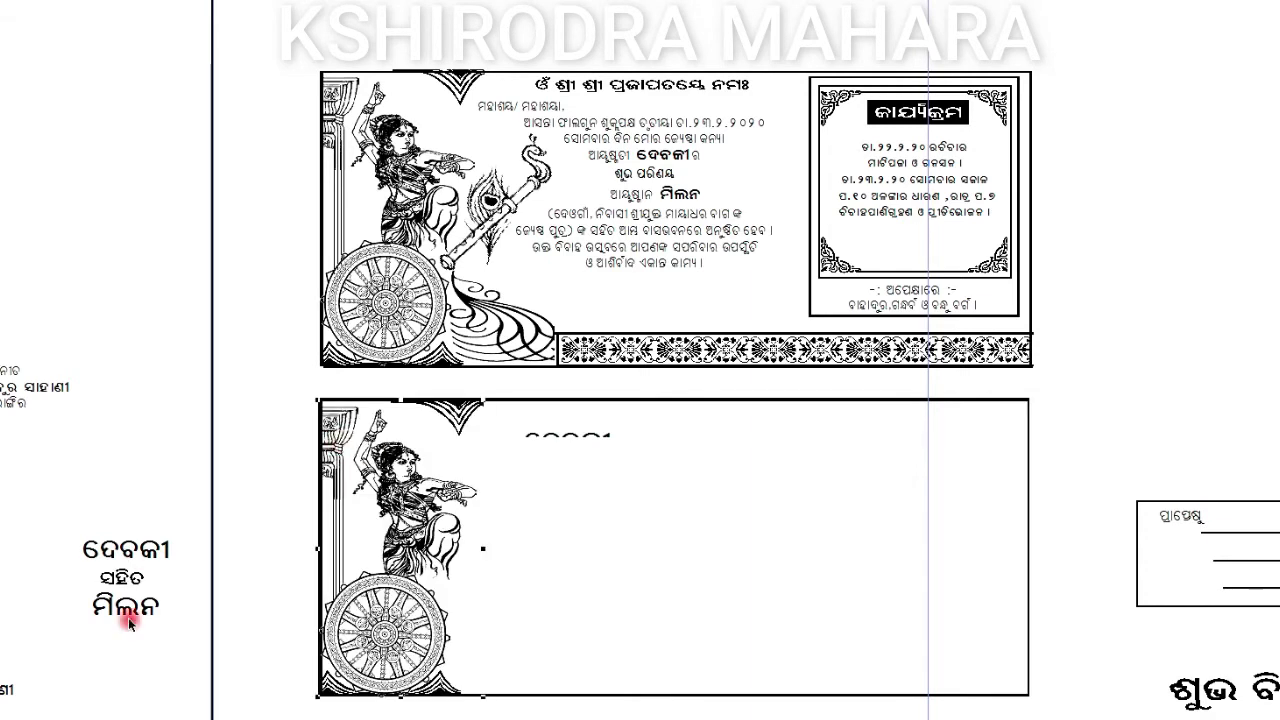
pyautogui.moveTo(120, 558); pyautogui.dragTo(558, 452)
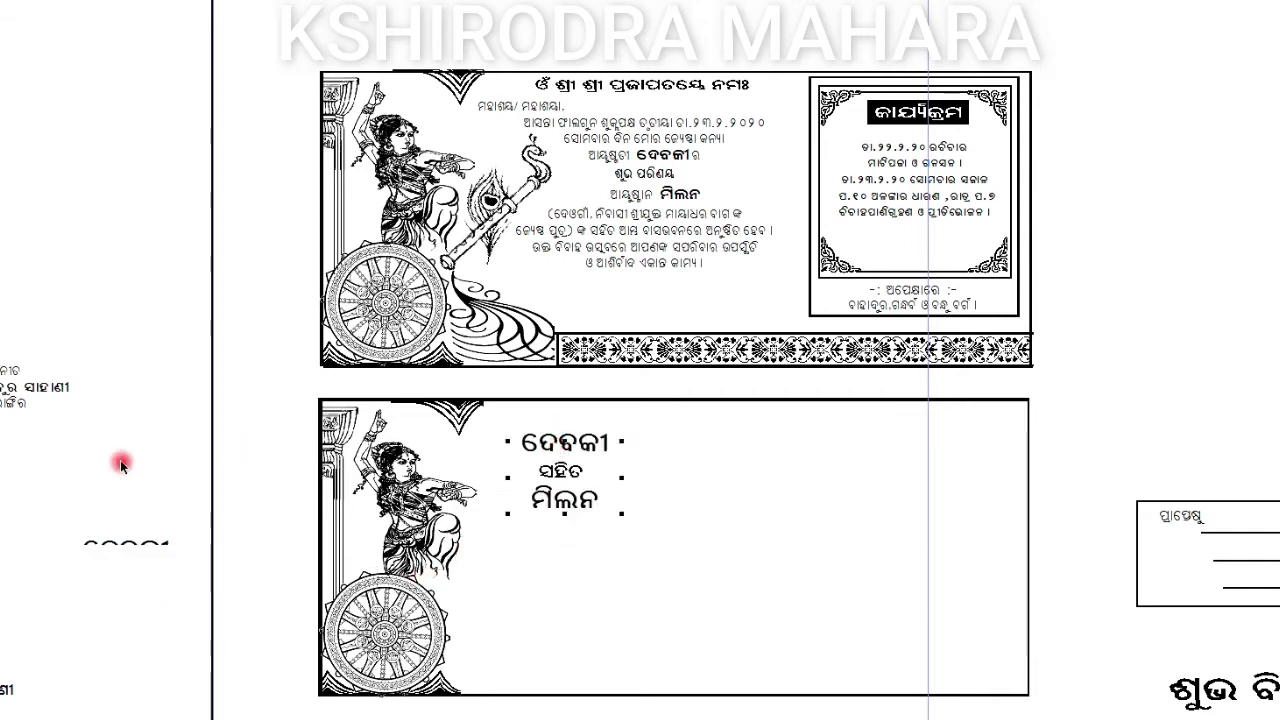
pyautogui.click(88, 407)
pyautogui.moveTo(88, 407); pyautogui.dragTo(669, 300)
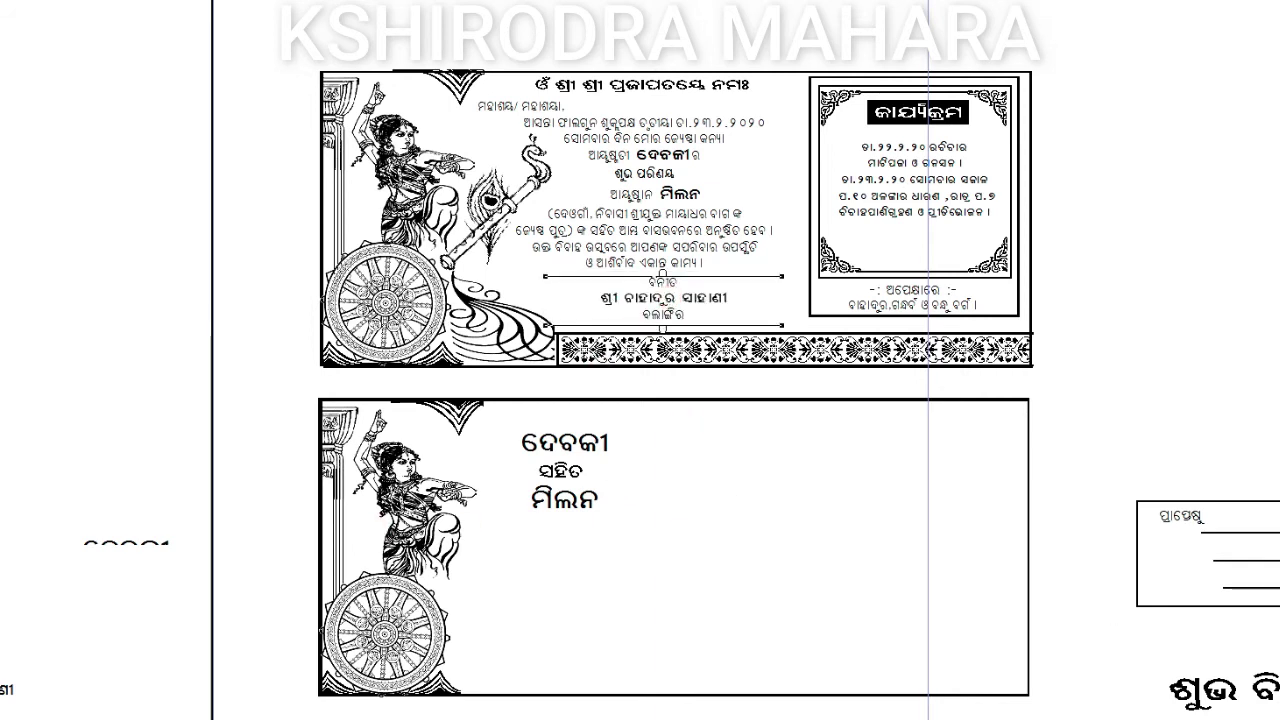
pyautogui.moveTo(1183, 680)
pyautogui.mouseDown()
pyautogui.moveTo(915, 436)
pyautogui.moveTo(882, 436)
pyautogui.mouseUp()
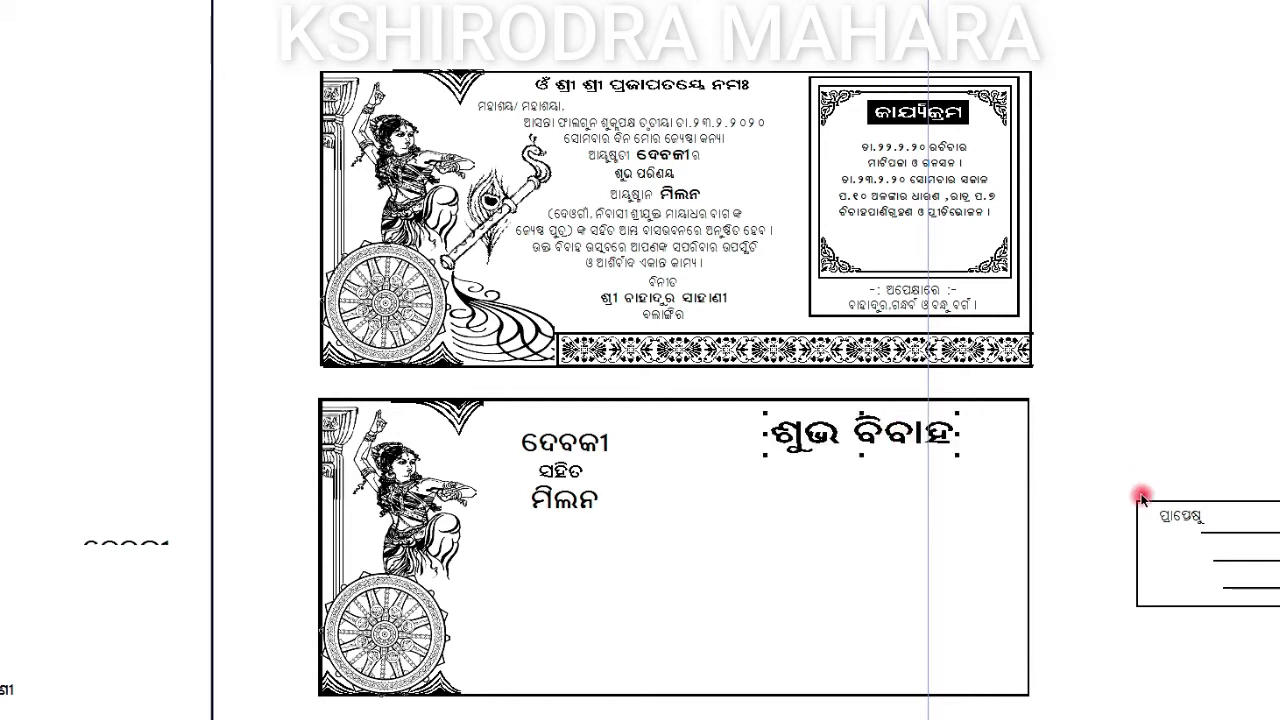
# - Place the ପ୍ରାପ୍ତେଷୁ addressee box, the sender's block and the date line under ଶୁଭ ବିବାହ
pyautogui.moveTo(1168, 521)
pyautogui.mouseDown()
pyautogui.moveTo(719, 566)
pyautogui.moveTo(700, 583)
pyautogui.moveTo(708, 593)
pyautogui.mouseUp()
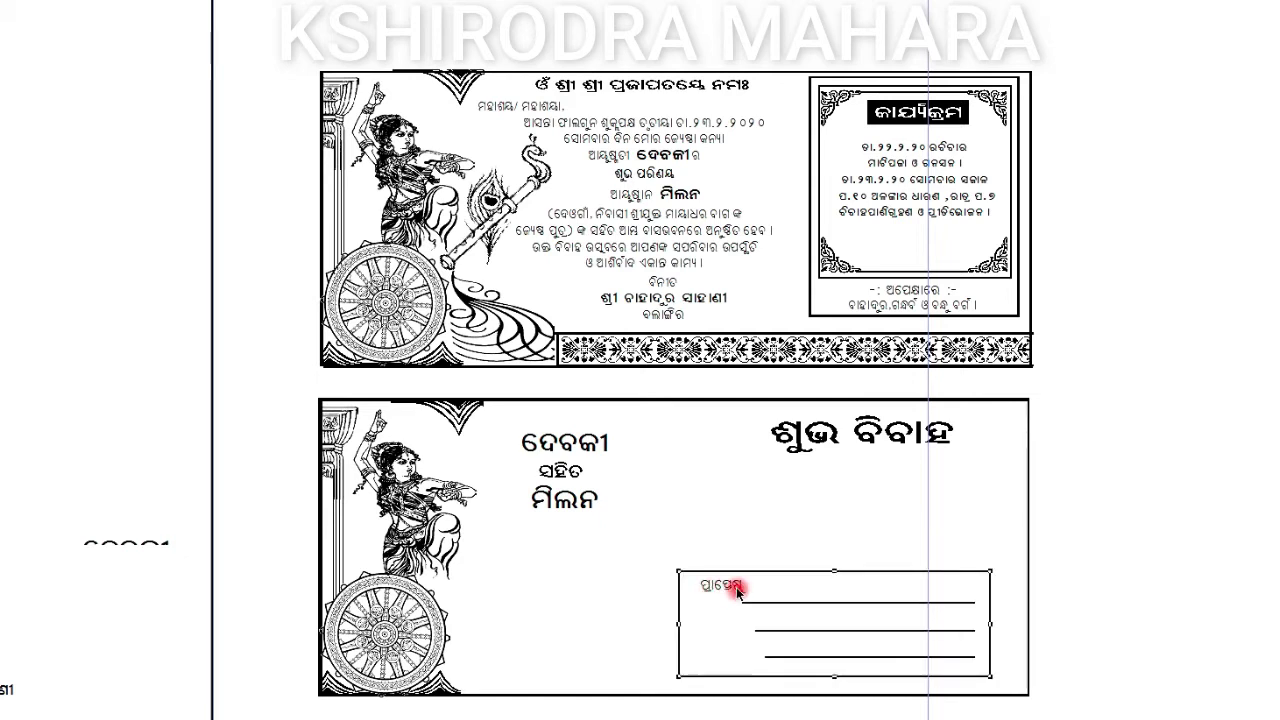
pyautogui.moveTo(91, 703)
pyautogui.mouseDown()
pyautogui.moveTo(571, 623)
pyautogui.moveTo(515, 645)
pyautogui.moveTo(525, 648)
pyautogui.mouseUp()
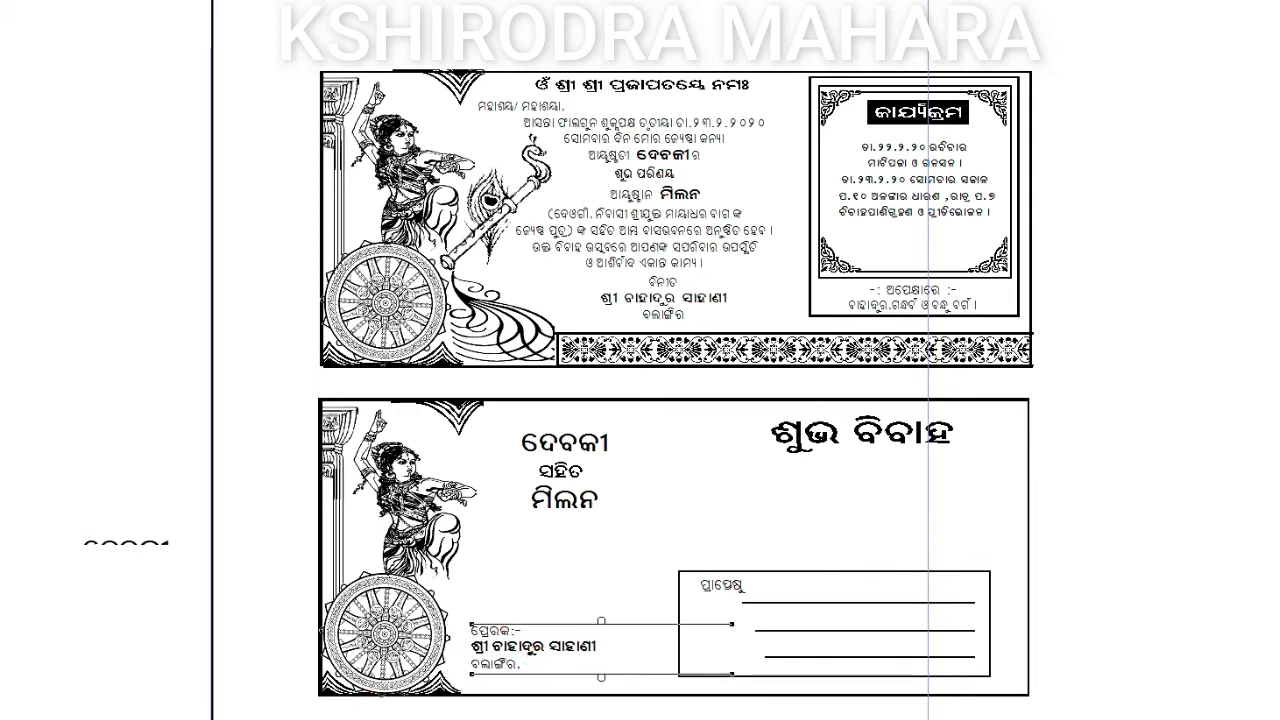
pyautogui.moveTo(168, 547)
pyautogui.mouseDown()
pyautogui.moveTo(796, 512)
pyautogui.moveTo(888, 491)
pyautogui.mouseUp()
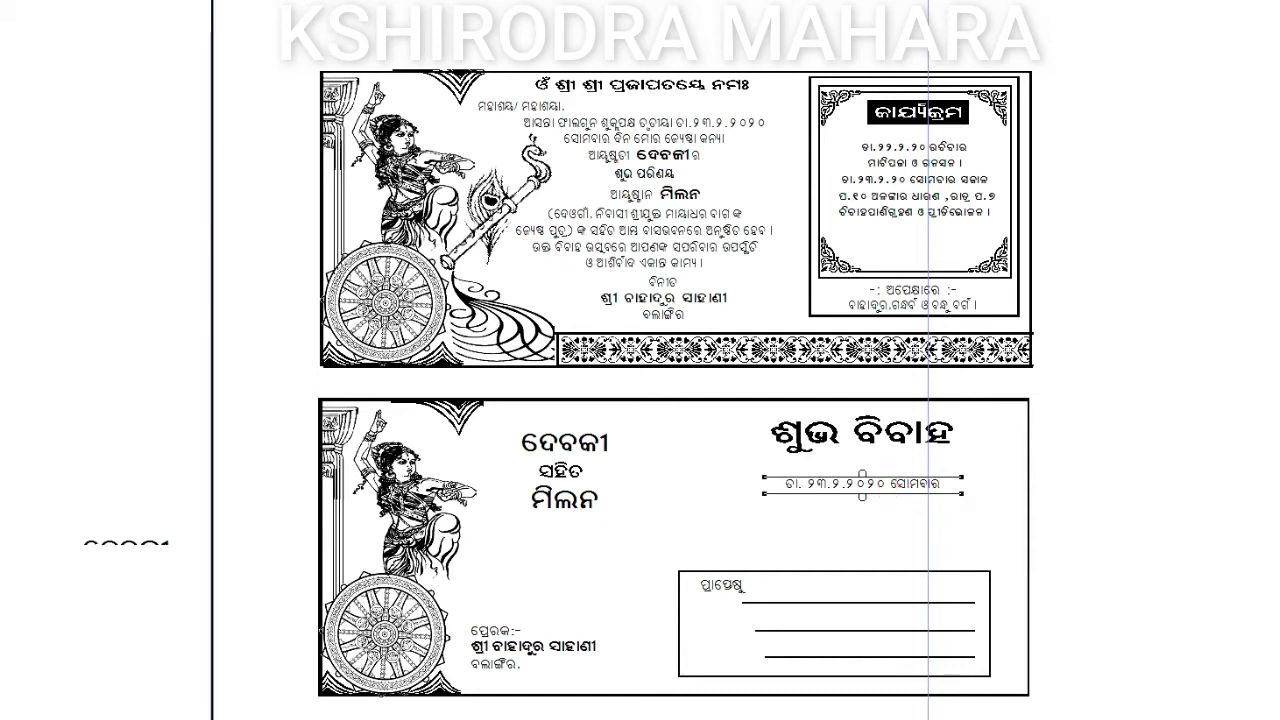
pyautogui.click(529, 491)
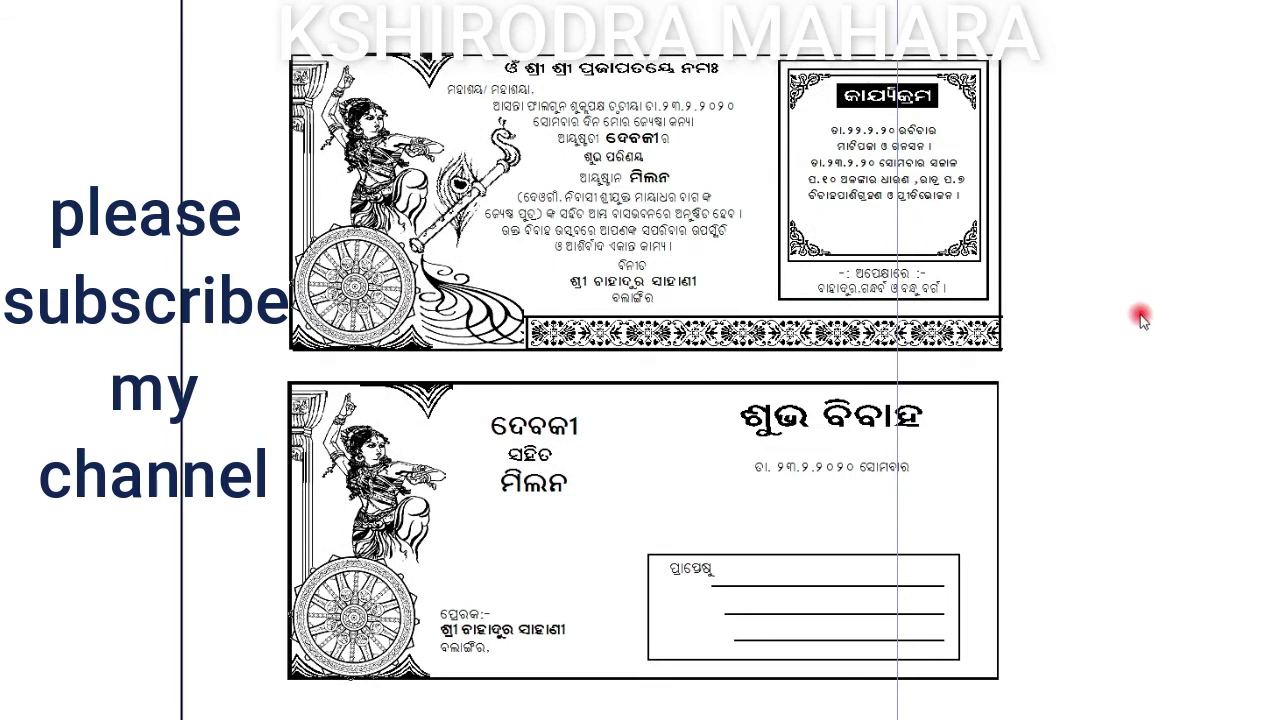
# - Paste the handshake image and move it below ଶୁଭ ବିବାହ on the envelope card
pyautogui.rightClick(1131, 274)
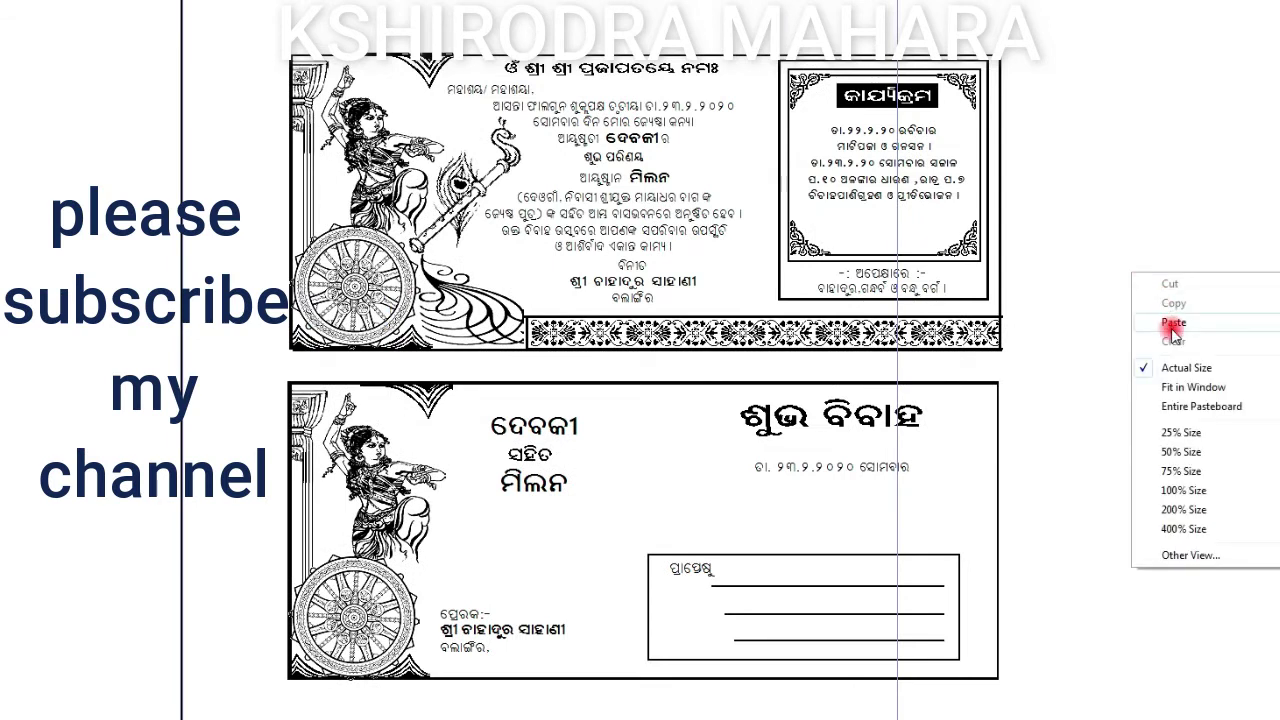
pyautogui.click(1173, 324)
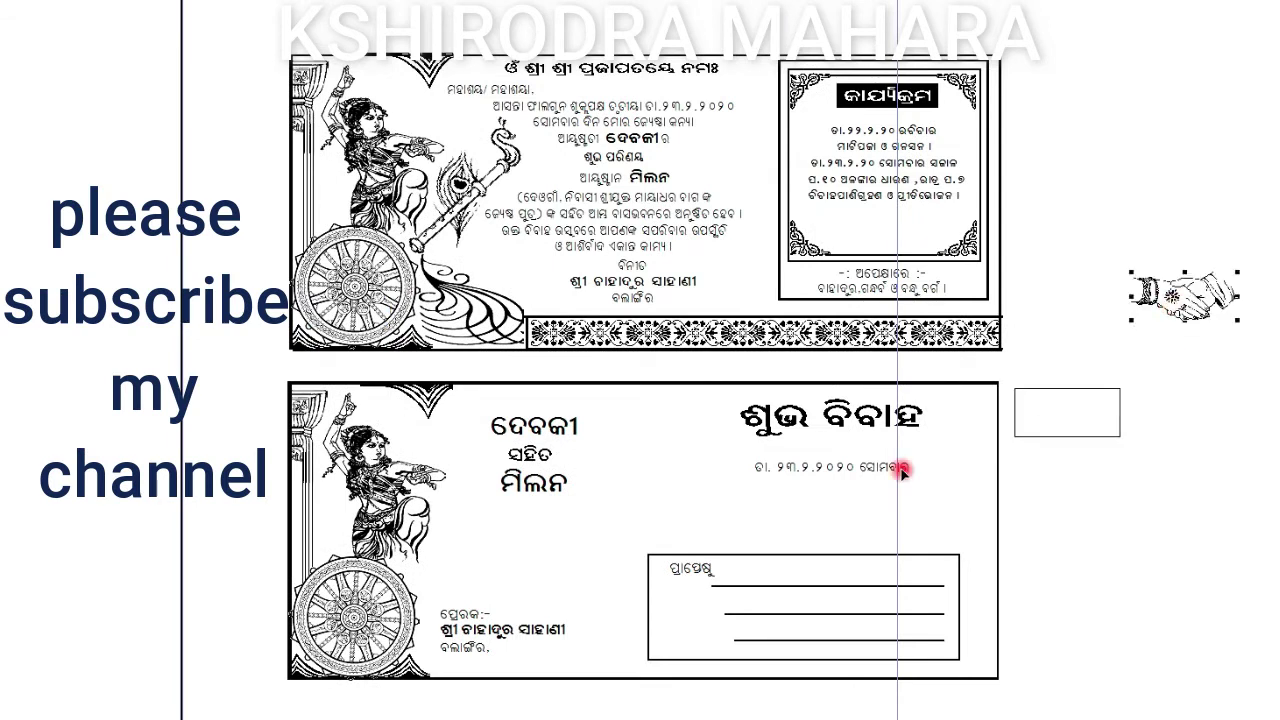
pyautogui.moveTo(1170, 305); pyautogui.dragTo(808, 514)
pyautogui.click(857, 470)
pyautogui.moveTo(857, 470)
pyautogui.mouseDown()
pyautogui.moveTo(843, 508)
pyautogui.moveTo(853, 472)
pyautogui.mouseUp()
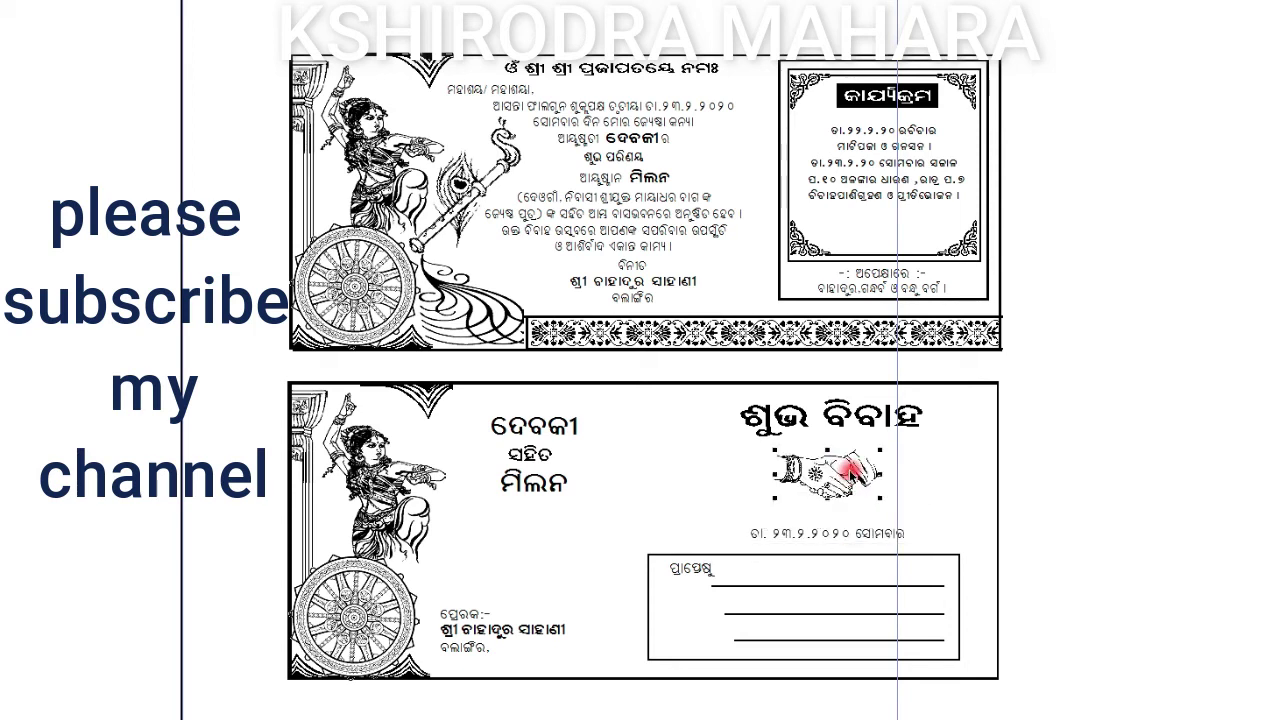
# - Set the date line right under the heading, with the handshake picture at full height below
pyautogui.moveTo(862, 533); pyautogui.dragTo(862, 530)
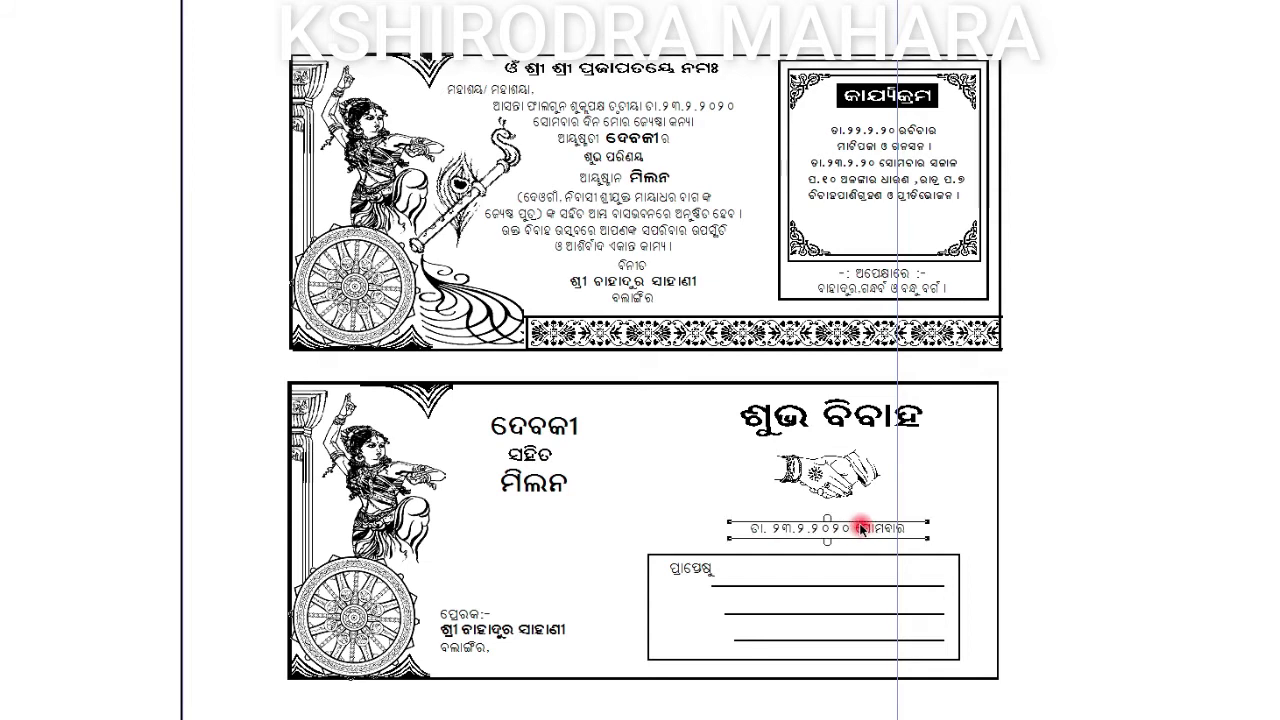
pyautogui.moveTo(832, 475); pyautogui.dragTo(848, 500)
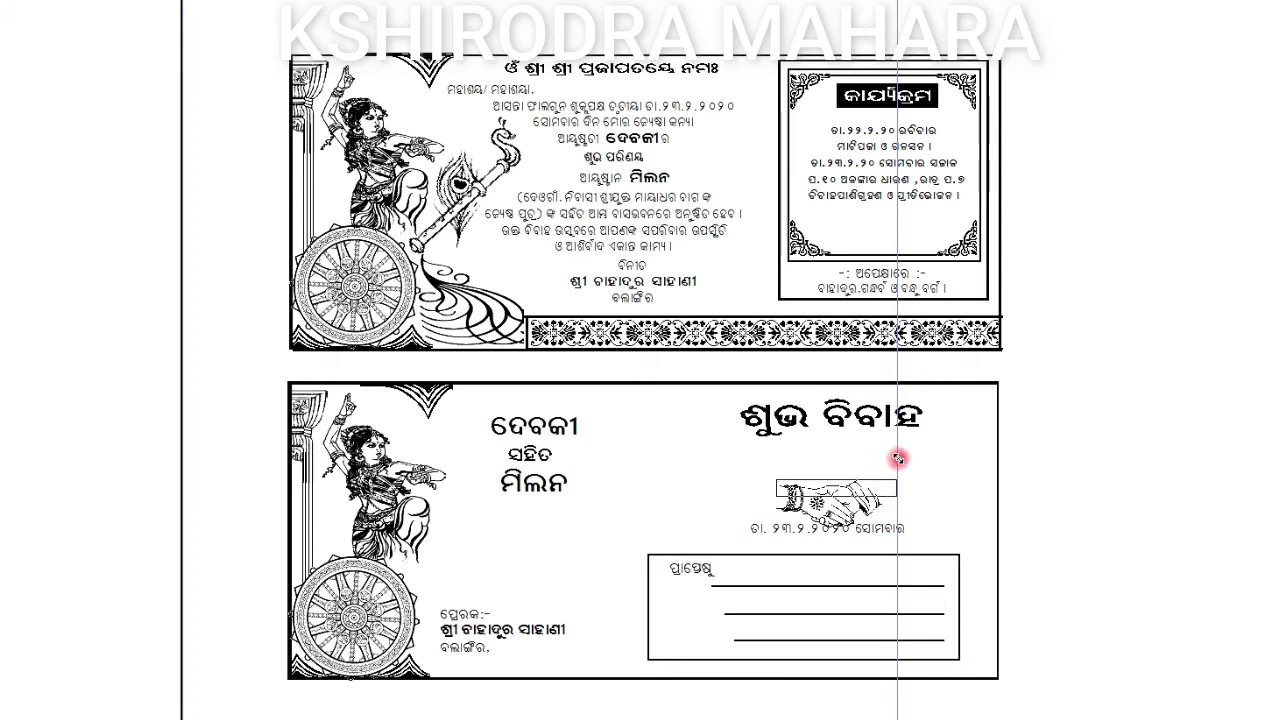
pyautogui.moveTo(898, 465)
pyautogui.mouseDown()
pyautogui.moveTo(838, 503)
pyautogui.moveTo(850, 455)
pyautogui.mouseUp()
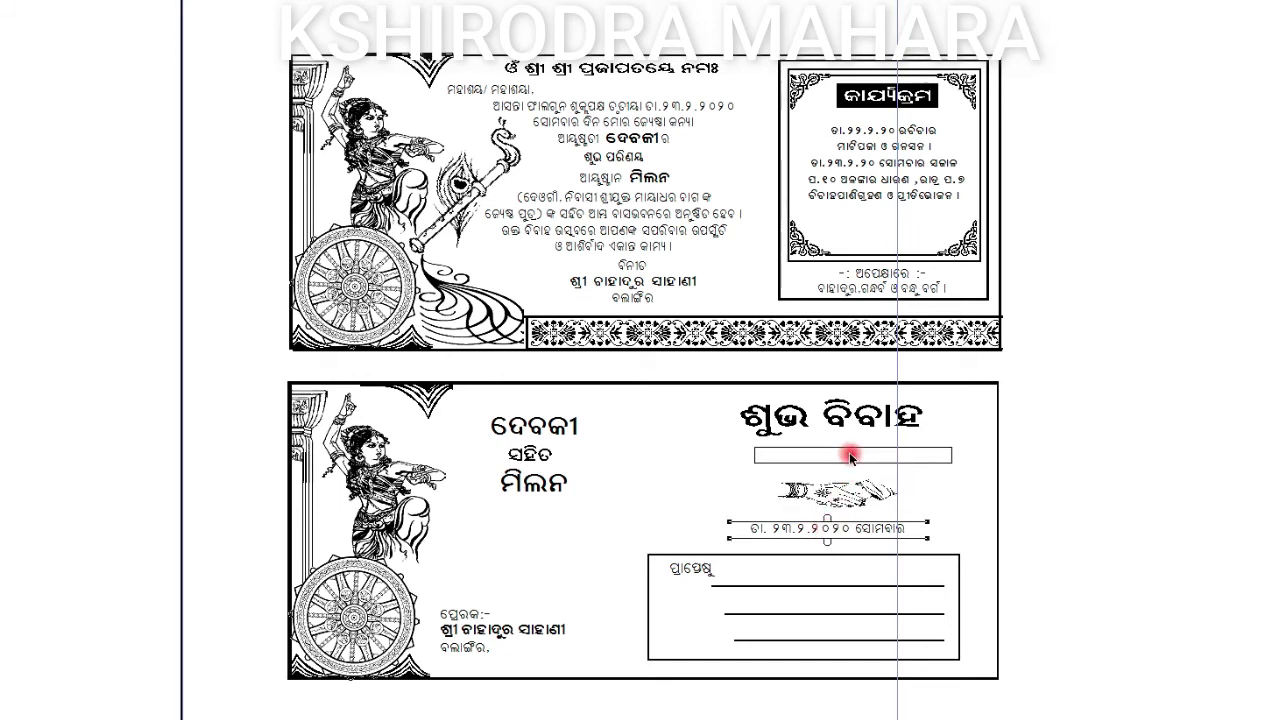
pyautogui.click(850, 490)
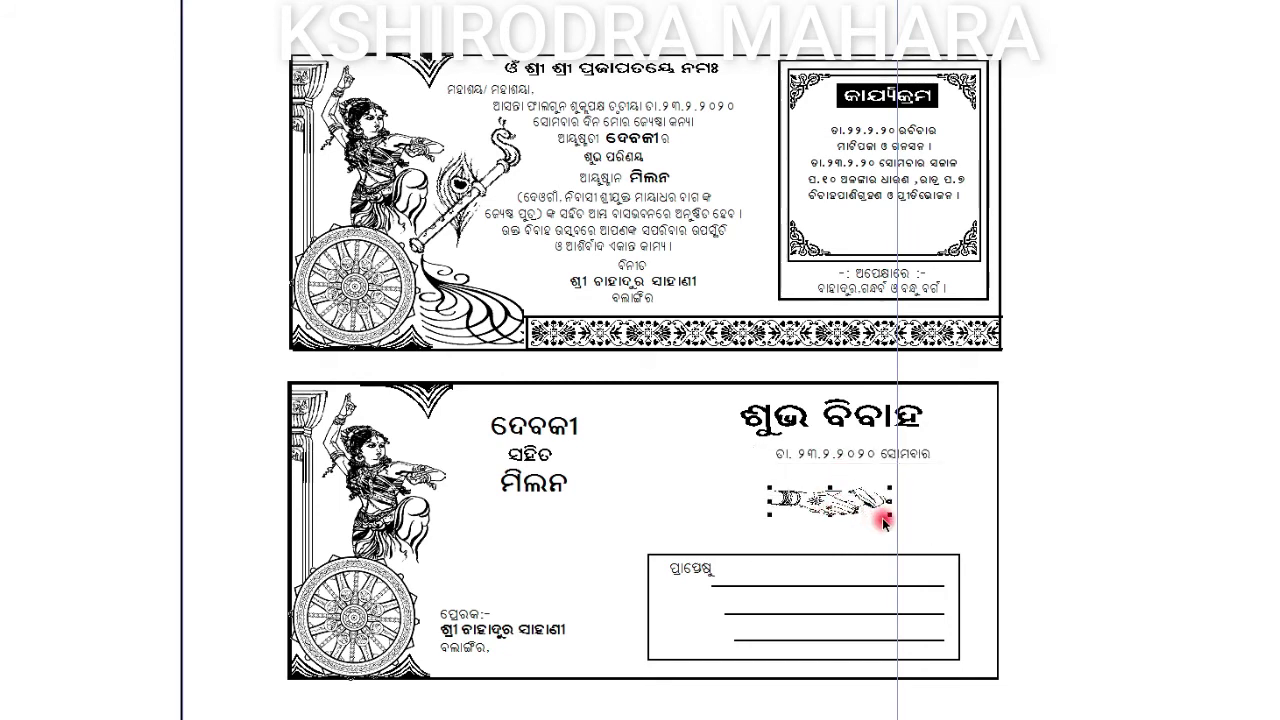
pyautogui.moveTo(852, 517)
pyautogui.mouseDown()
pyautogui.moveTo(849, 535)
pyautogui.moveTo(866, 506)
pyautogui.mouseUp()
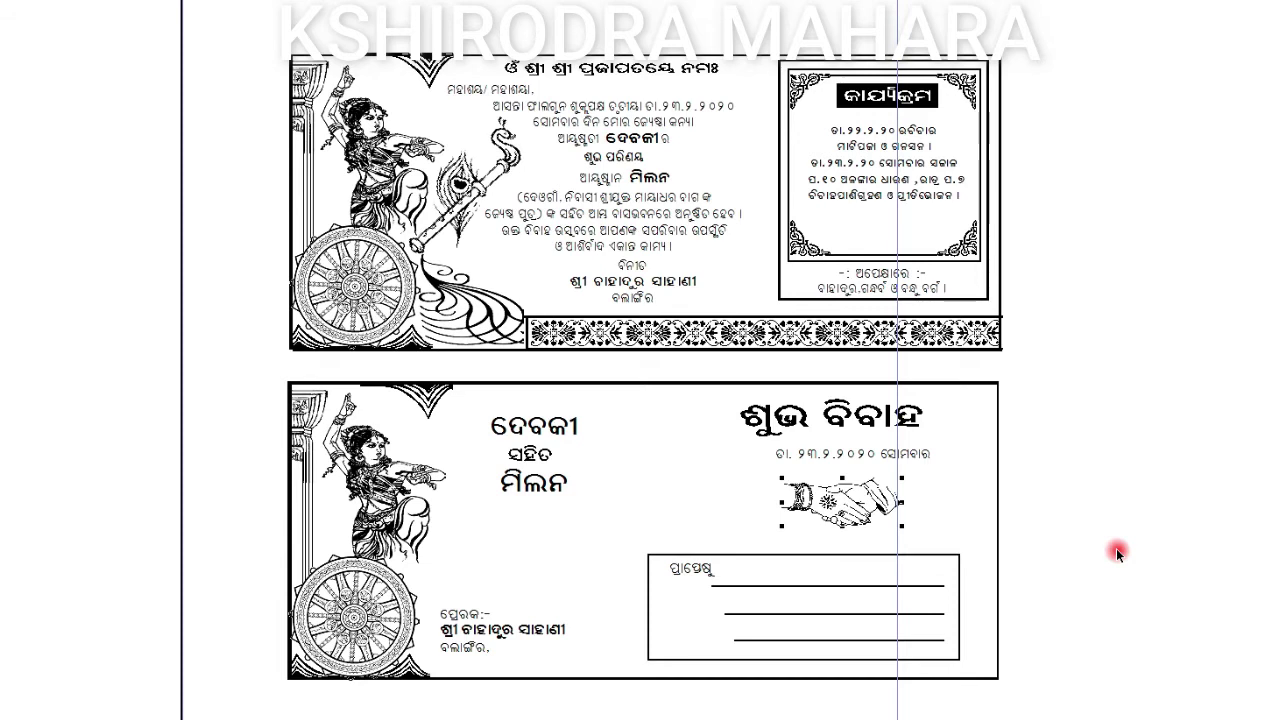
pyautogui.press('Escape')
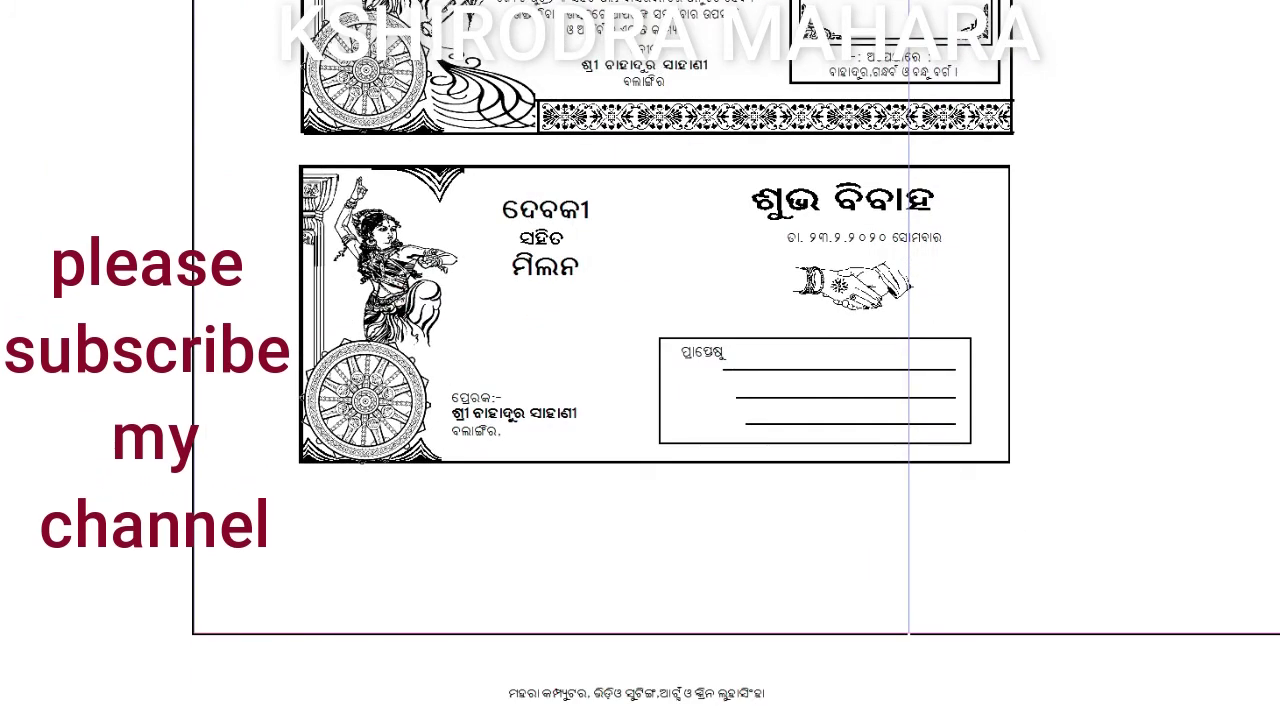
# - Bring the footer credit line up to just below the envelope card
pyautogui.moveTo(623, 690); pyautogui.dragTo(733, 486)
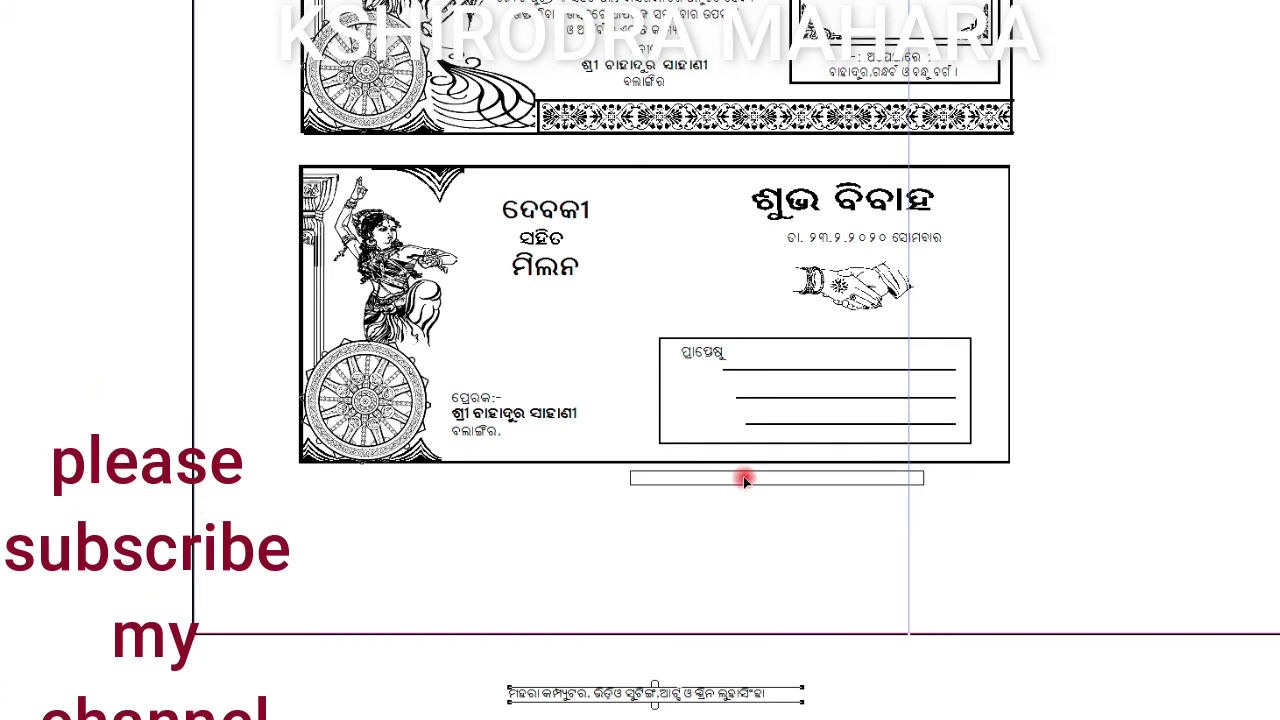
pyautogui.moveTo(748, 480); pyautogui.dragTo(748, 480)
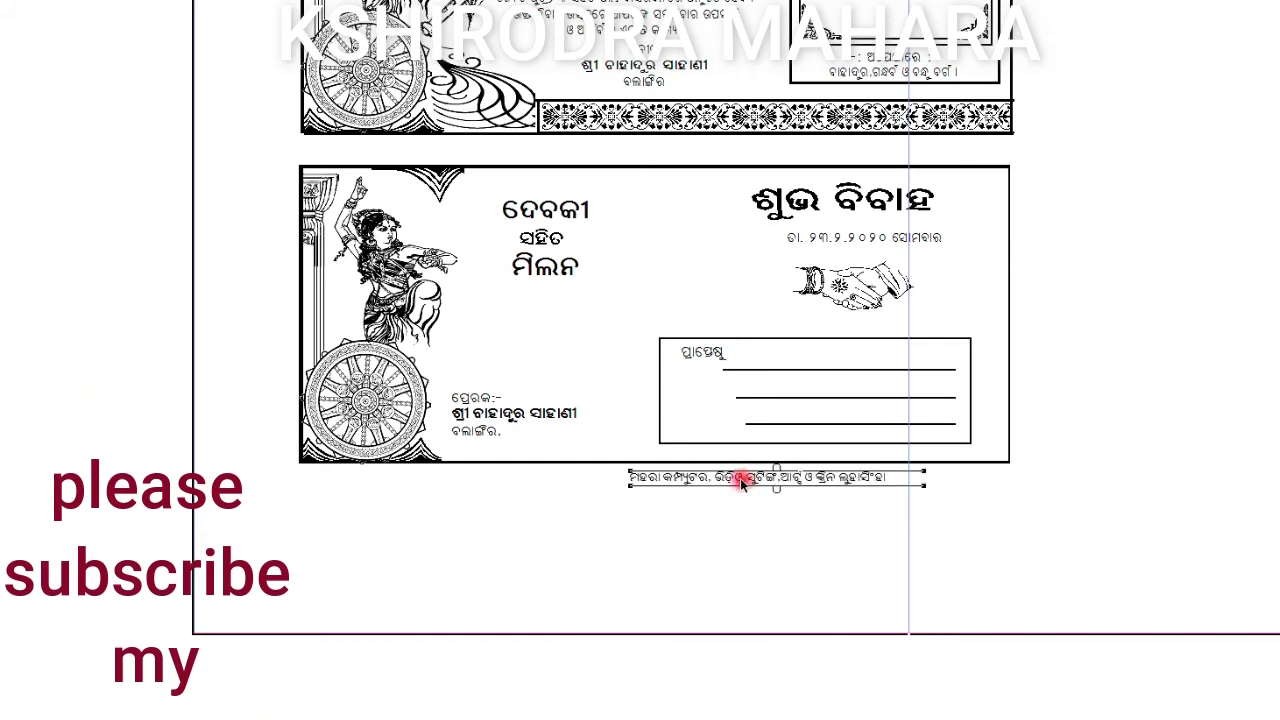
pyautogui.click(722, 372)
# - Raise the address box up and right, and fit the footer credit line into the envelope's bottom
pyautogui.moveTo(758, 352); pyautogui.dragTo(785, 320)
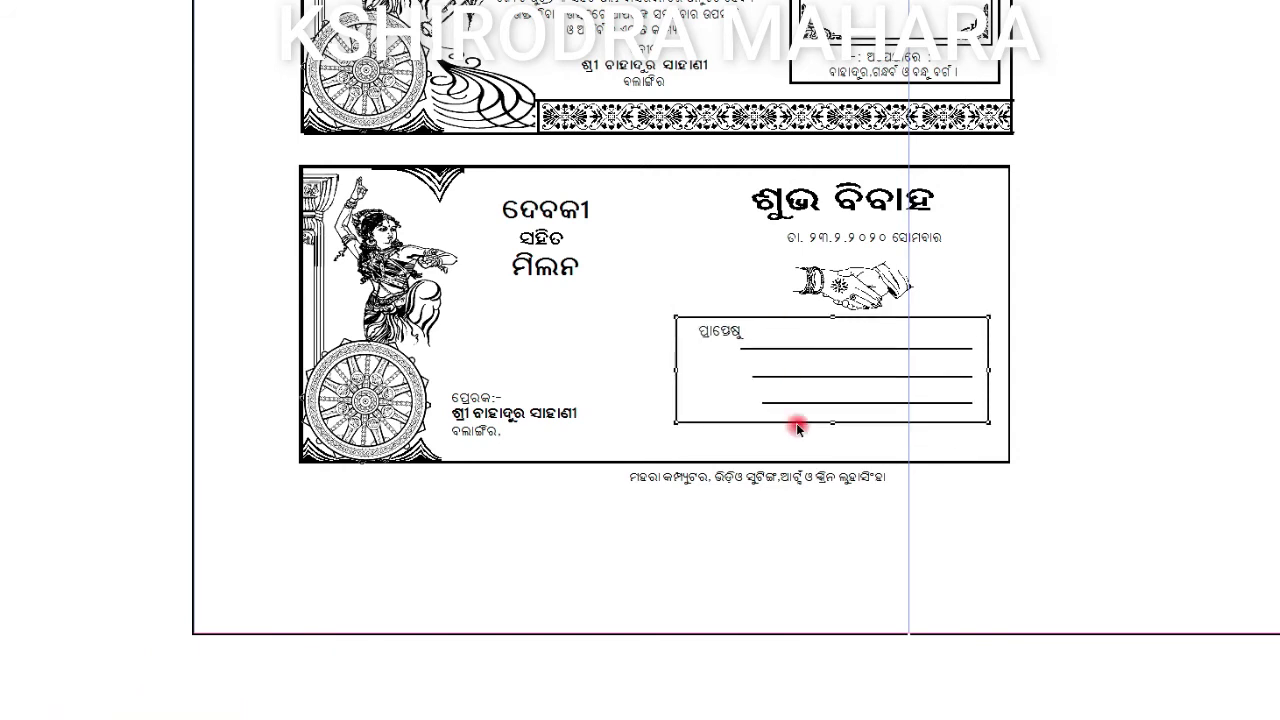
pyautogui.moveTo(798, 477)
pyautogui.mouseDown()
pyautogui.moveTo(818, 428)
pyautogui.moveTo(852, 443)
pyautogui.mouseUp()
pyautogui.press('Escape')
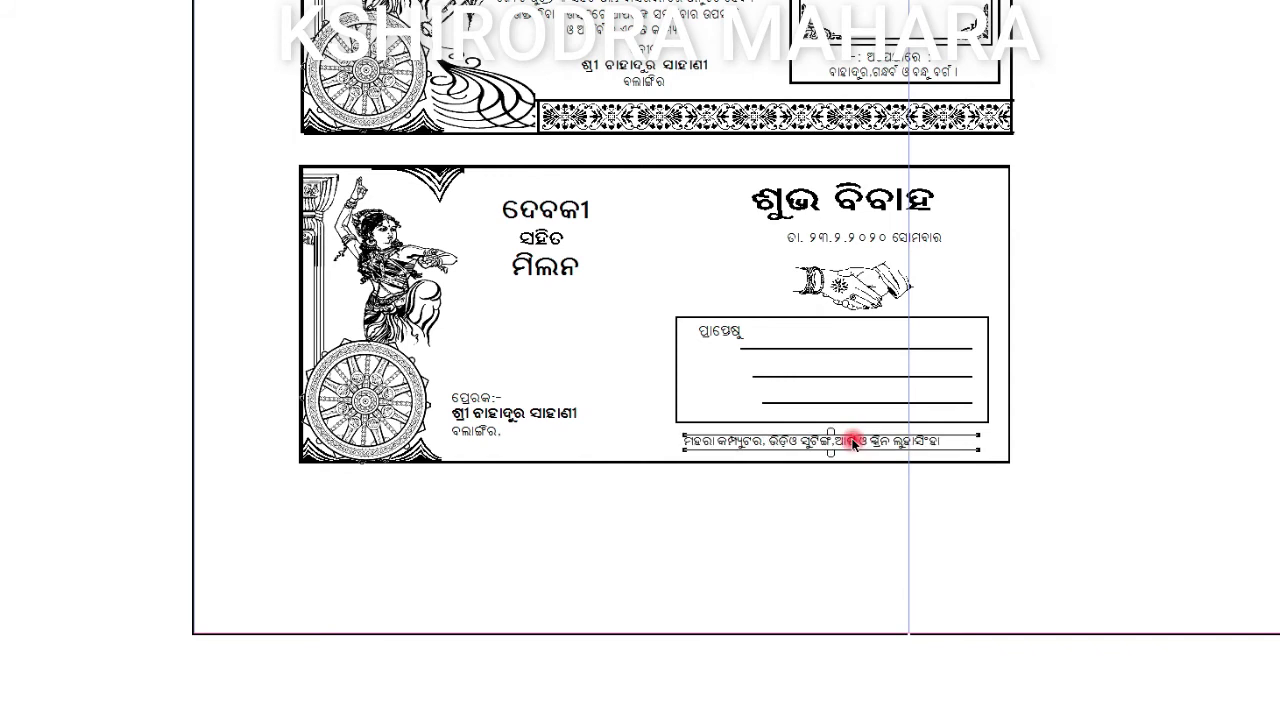
pyautogui.click(120, 297)
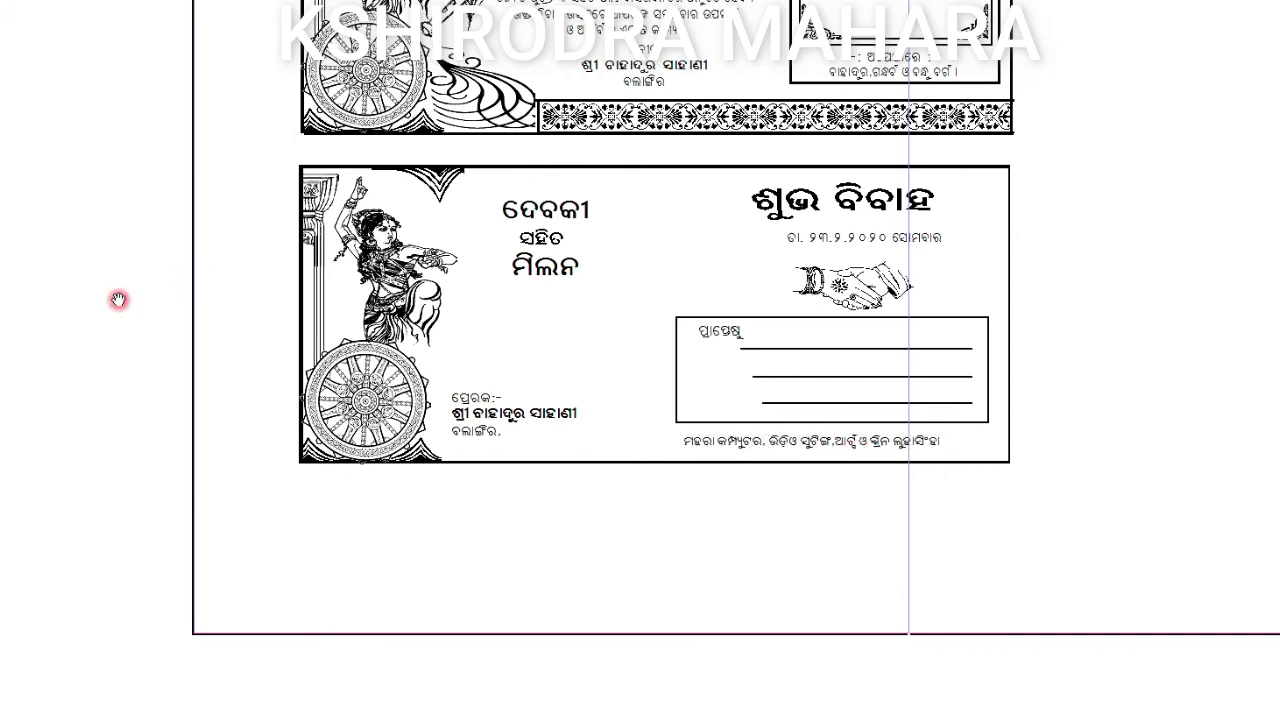
pyautogui.scroll(3, 597, 431)
pyautogui.moveTo(737, 343); pyautogui.dragTo(730, 385)
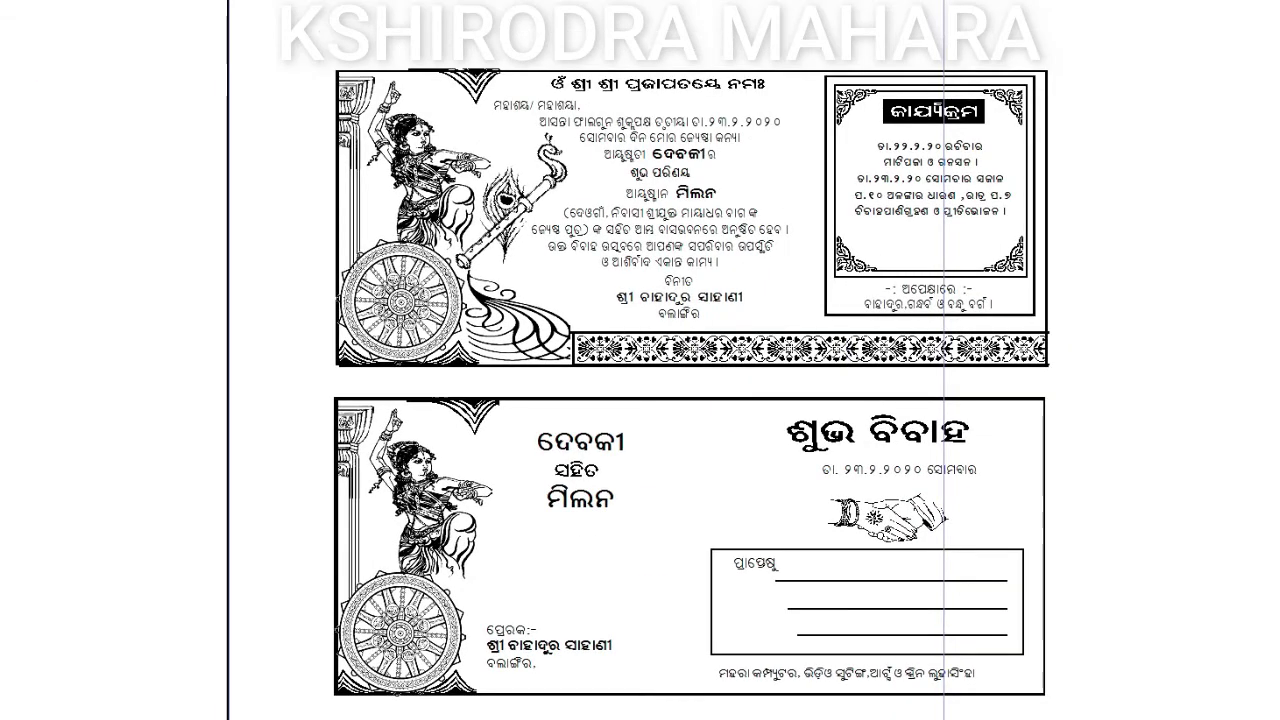
# - Copy the envelope's footer credit line and move the pasted copy below the invitation card
pyautogui.click(828, 670)
pyautogui.rightClick(828, 670)
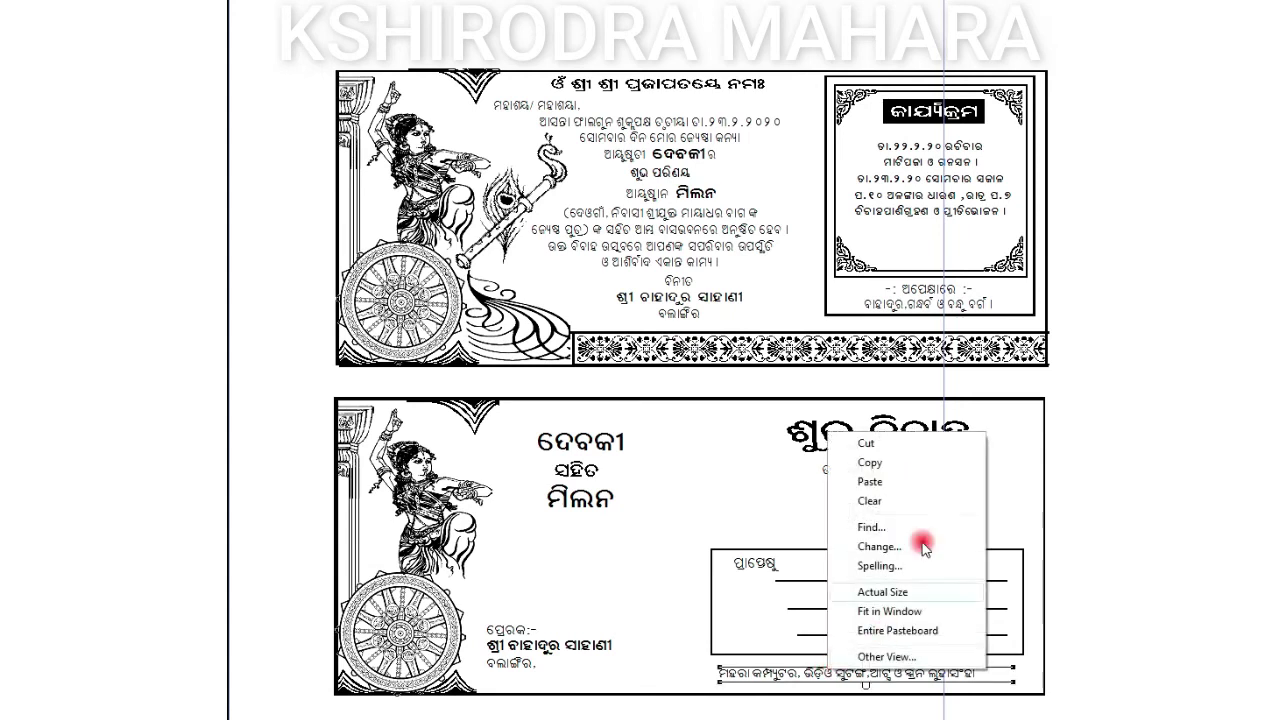
pyautogui.click(850, 460)
pyautogui.rightClick(850, 375)
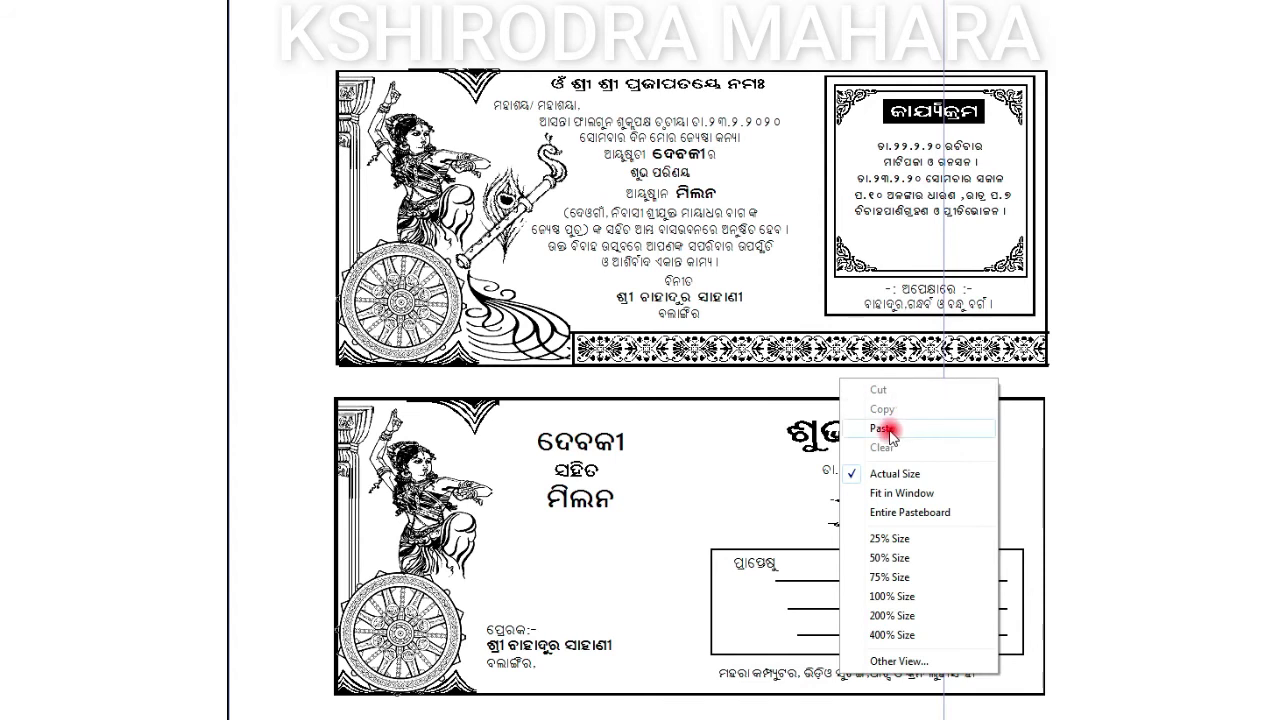
pyautogui.click(889, 412)
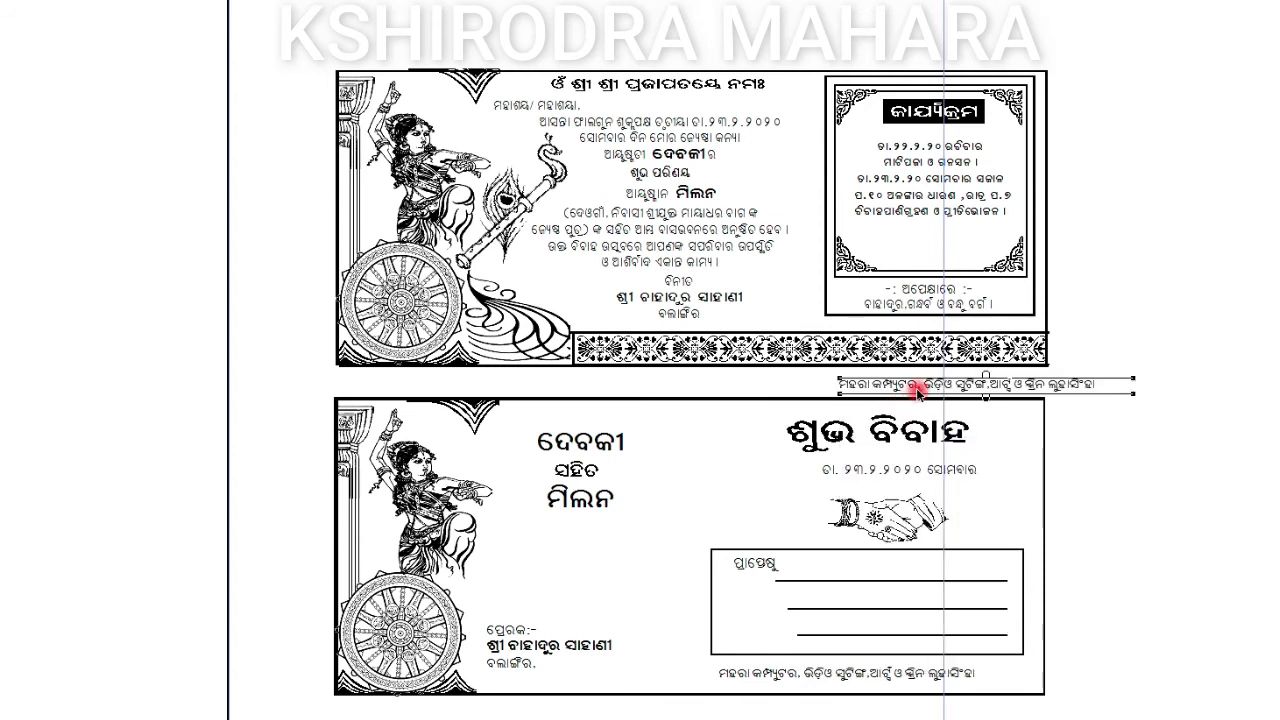
pyautogui.moveTo(916, 388); pyautogui.dragTo(812, 370)
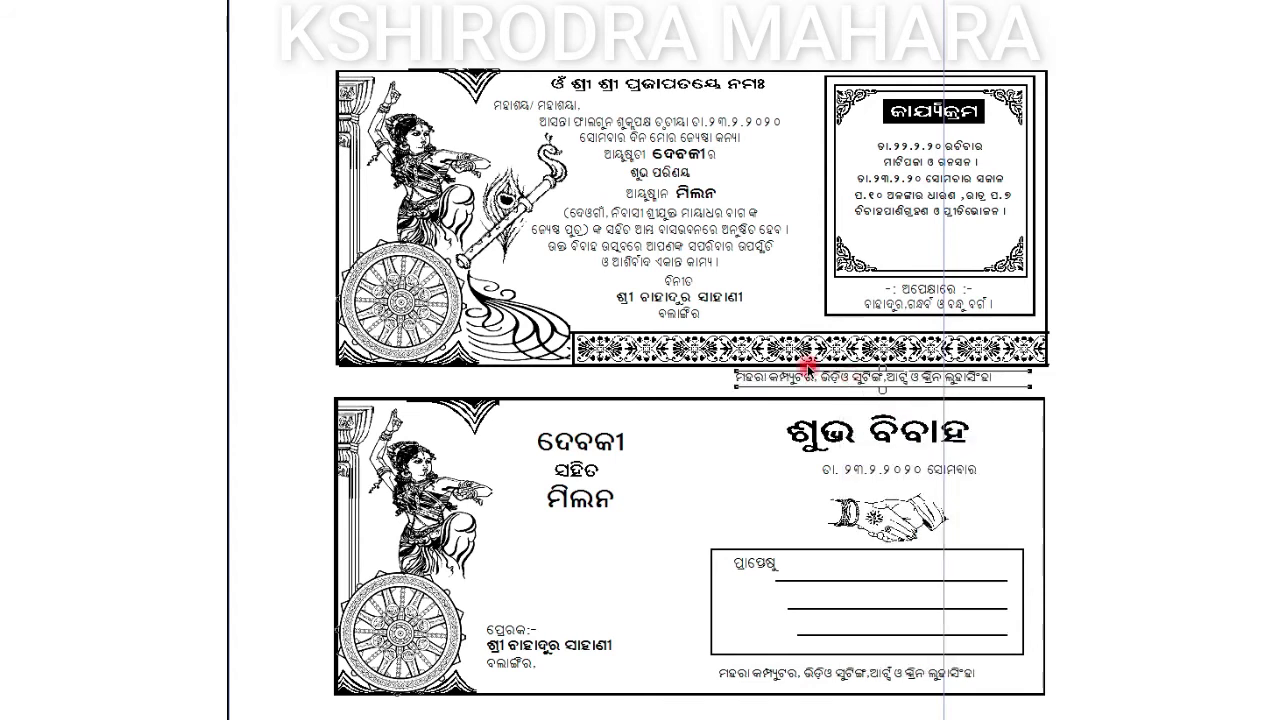
# - Fine-tune the long line and the footer copy's position beneath the invitation card
pyautogui.click(815, 374)
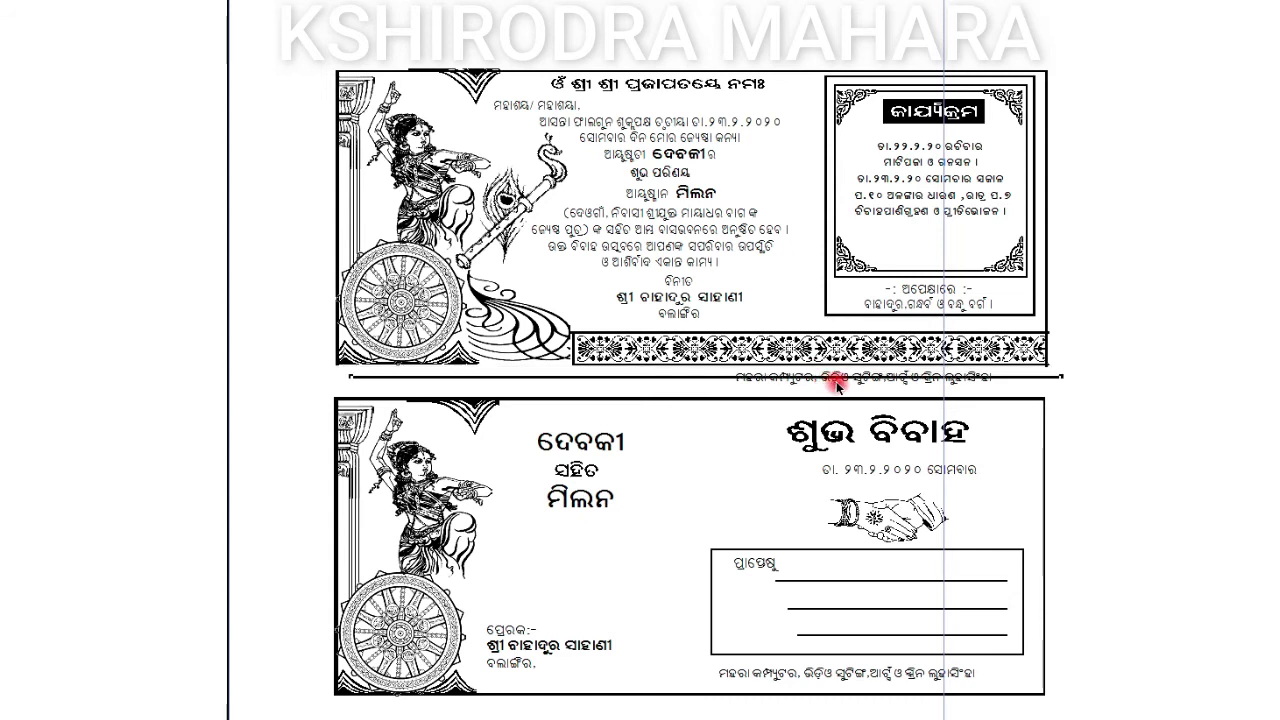
pyautogui.press('Up')
pyautogui.press('Up')
pyautogui.press('Up')
pyautogui.press('Up')
pyautogui.press('Up')
pyautogui.press('Up')
pyautogui.press('Up')
pyautogui.press('Up')
pyautogui.press('Up')
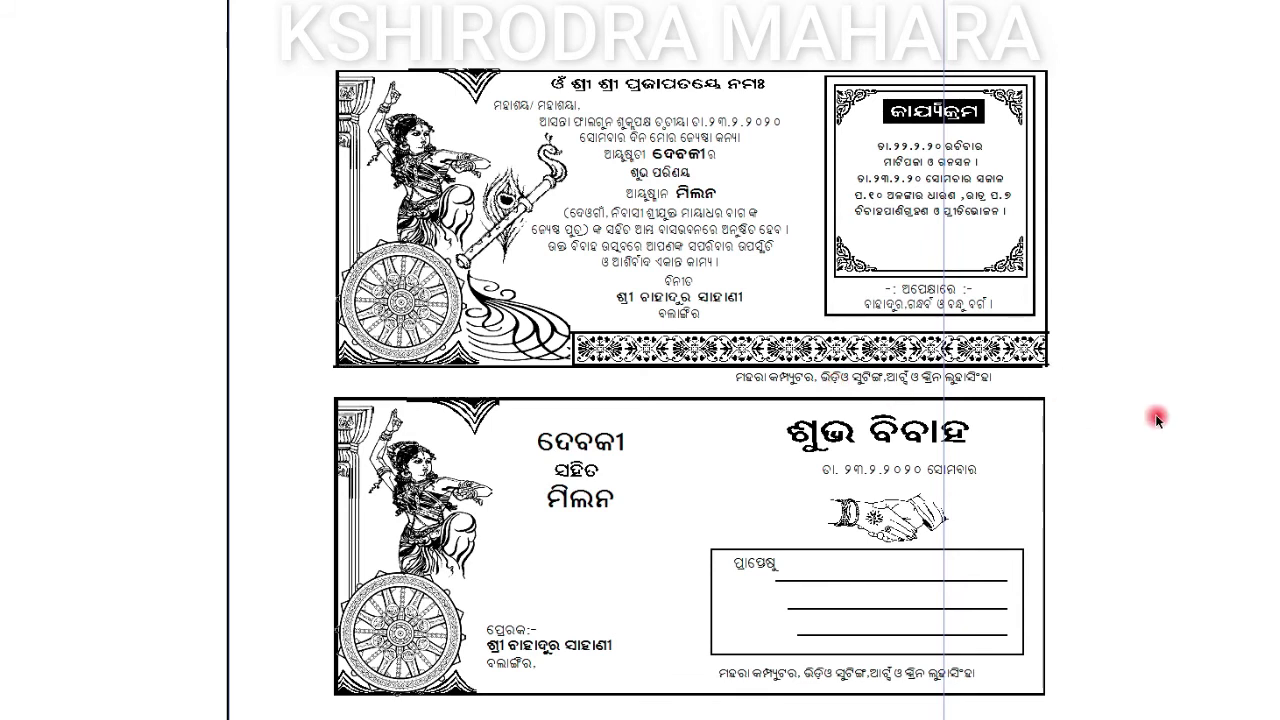
pyautogui.click(886, 379)
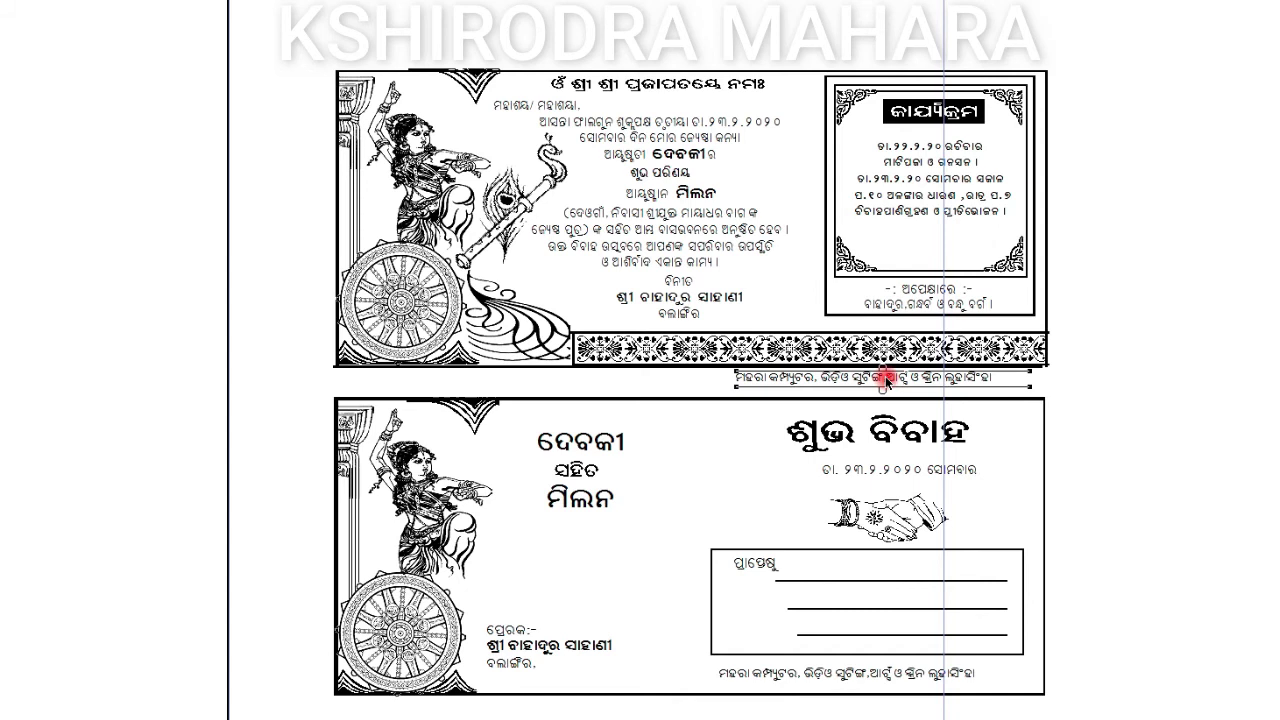
pyautogui.moveTo(885, 379); pyautogui.dragTo(886, 382)
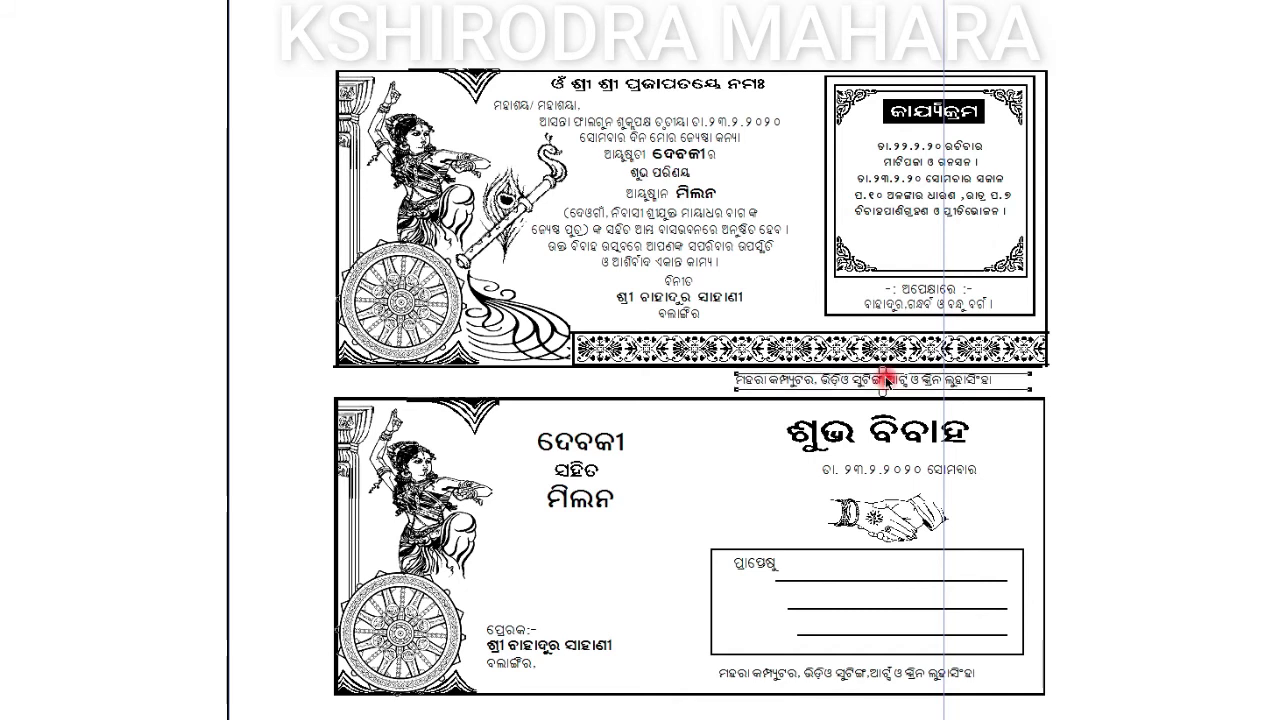
pyautogui.press('Escape')
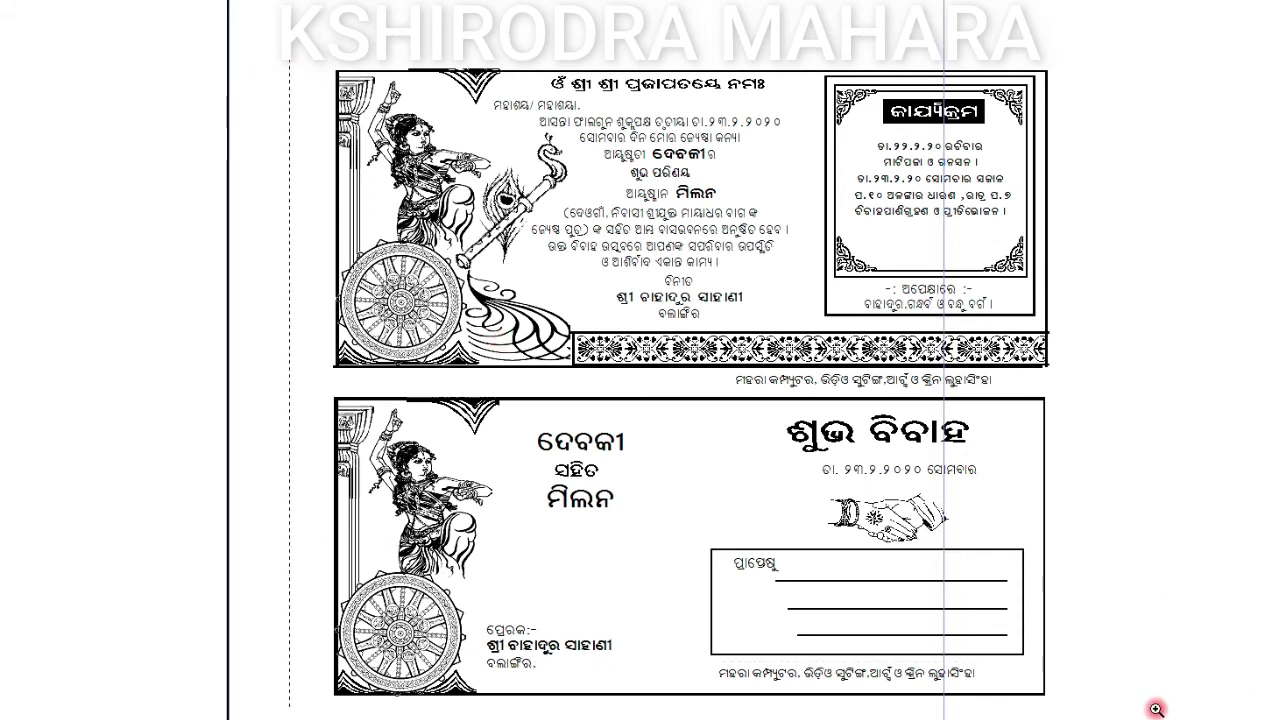
pyautogui.click(1080, 707)
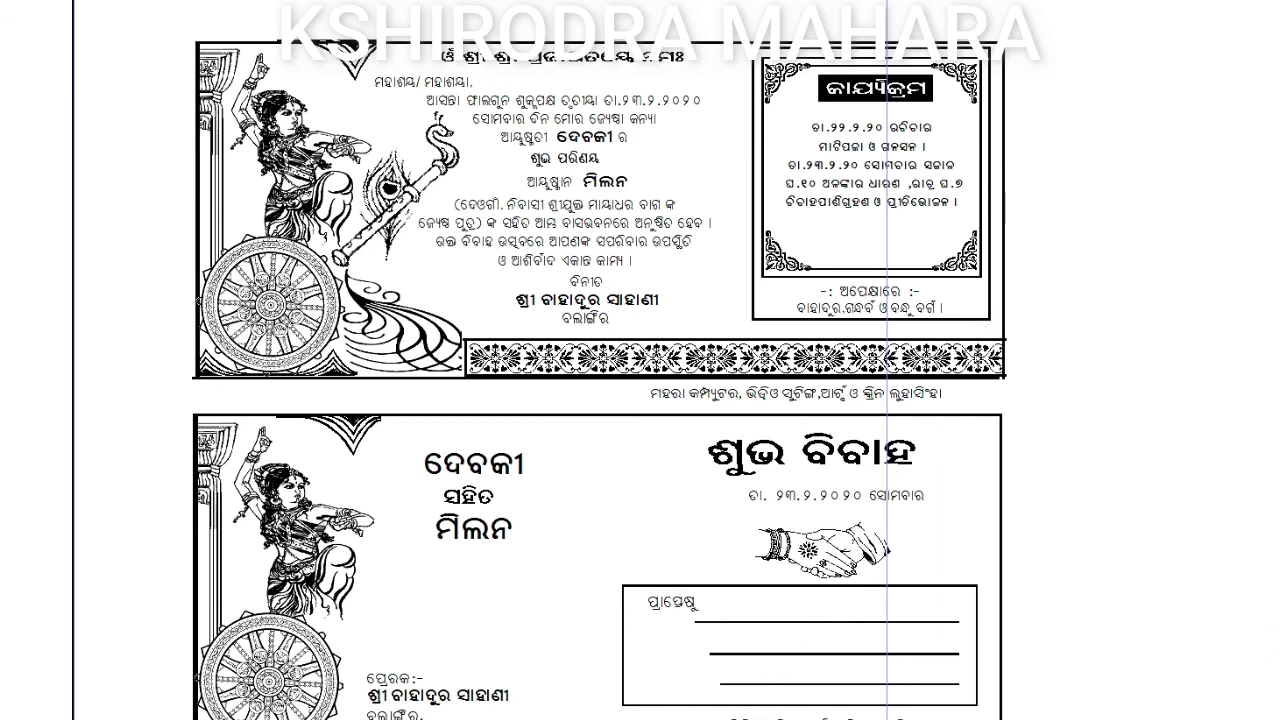
pyautogui.moveTo(571, 366)
pyautogui.mouseDown()
pyautogui.moveTo(590, 348)
pyautogui.moveTo(598, 360)
pyautogui.mouseUp()
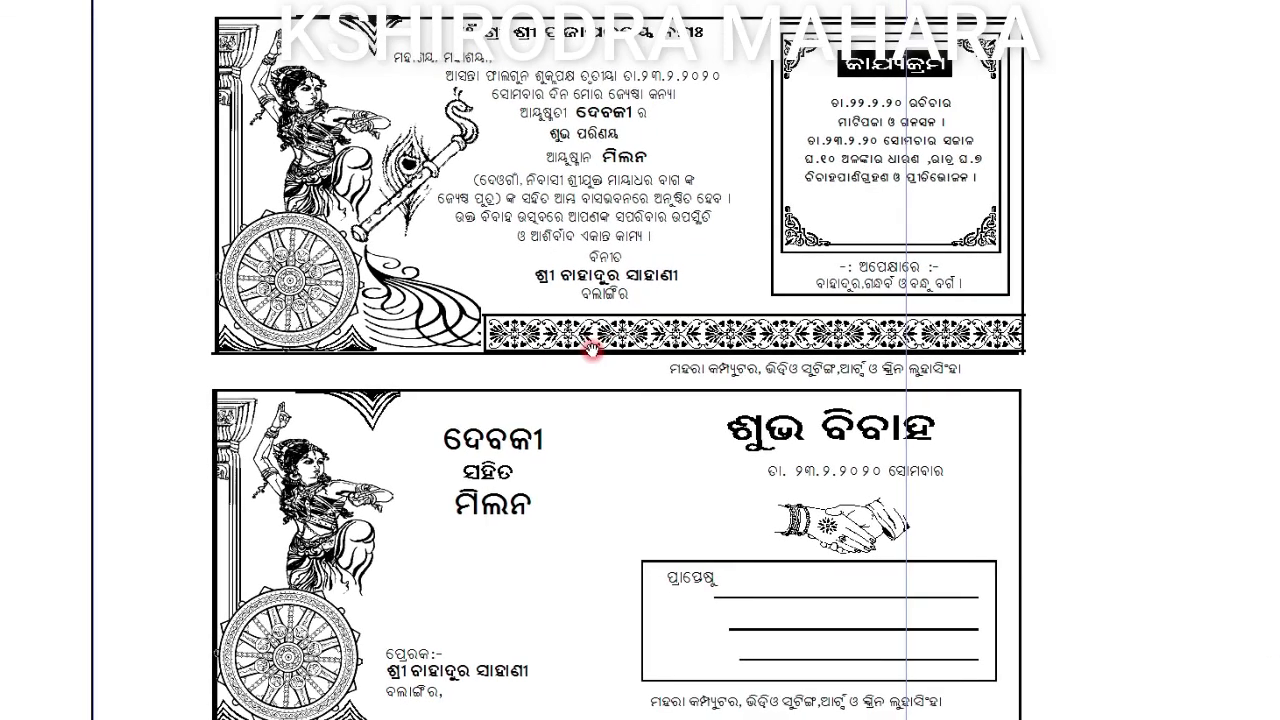